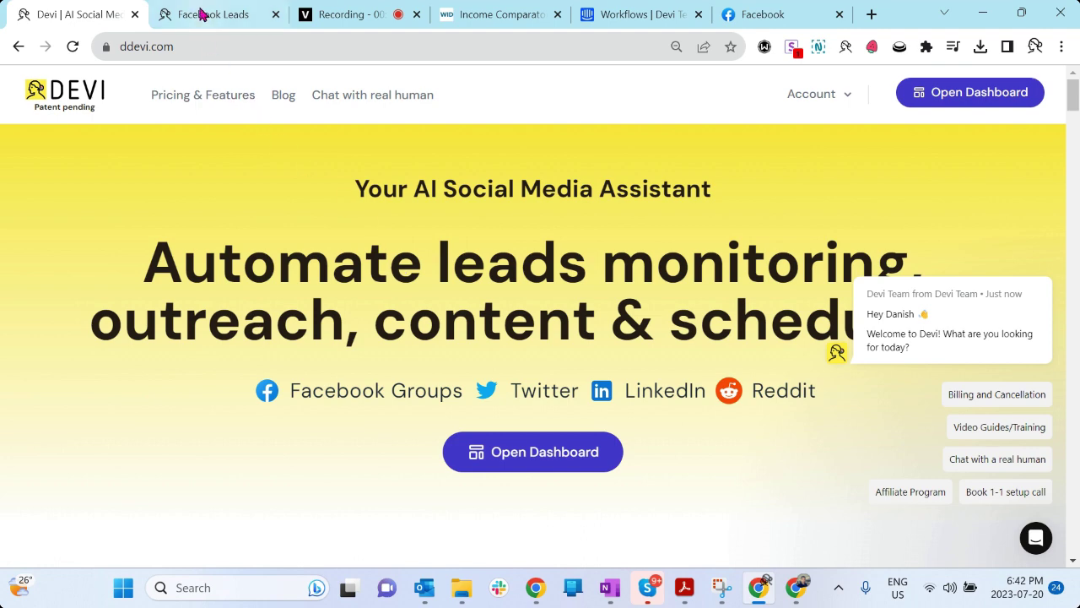
Open Devi's Facebook Leads tab, collapse the sidebar and go to the Facebook Groups settings.
left_click(246, 15)
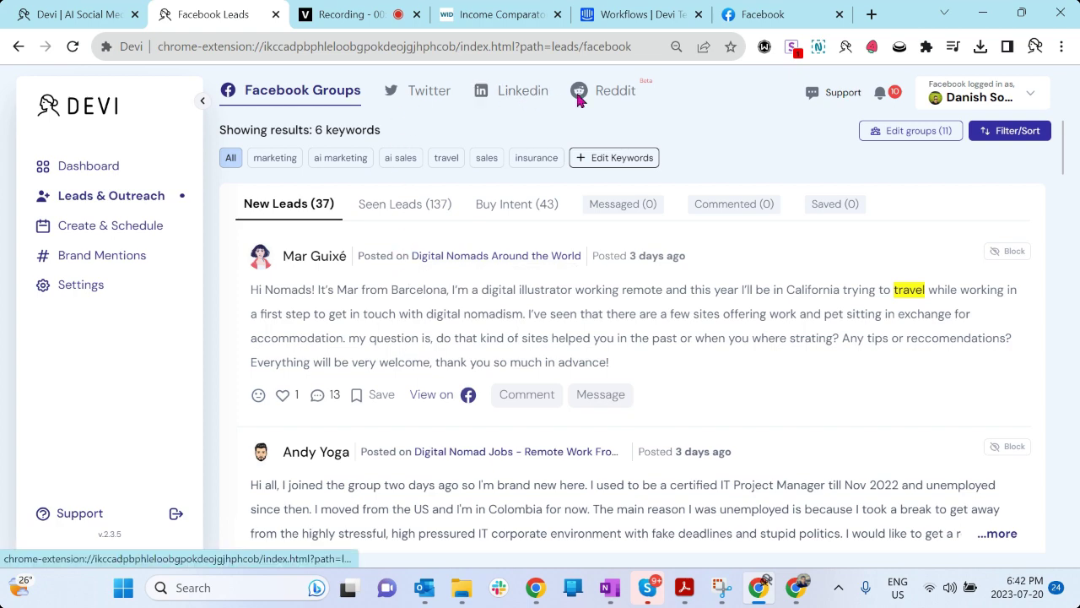
left_click(202, 101)
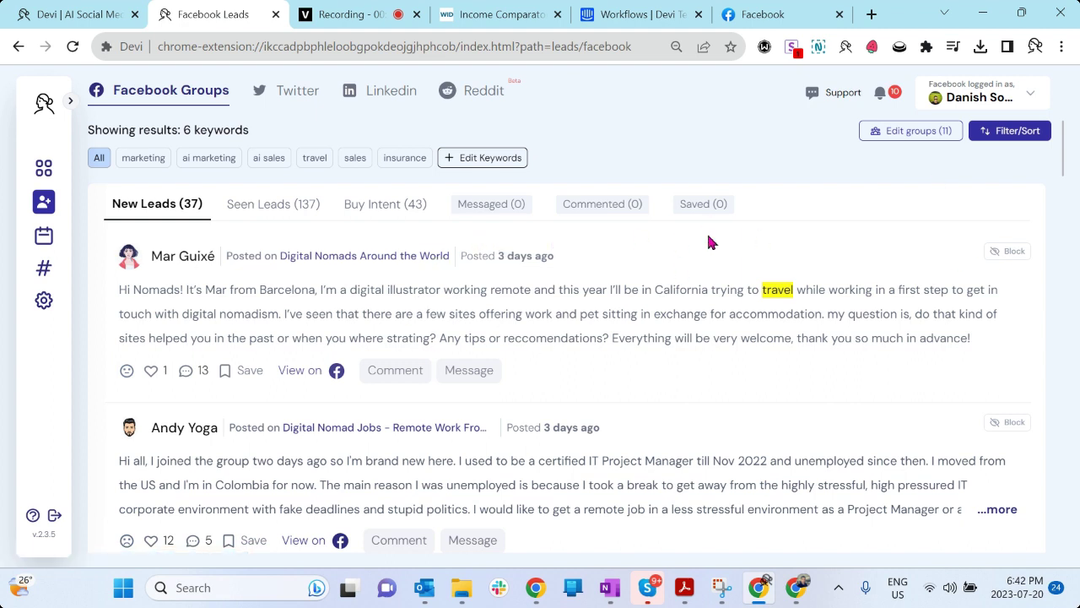
left_click(890, 139)
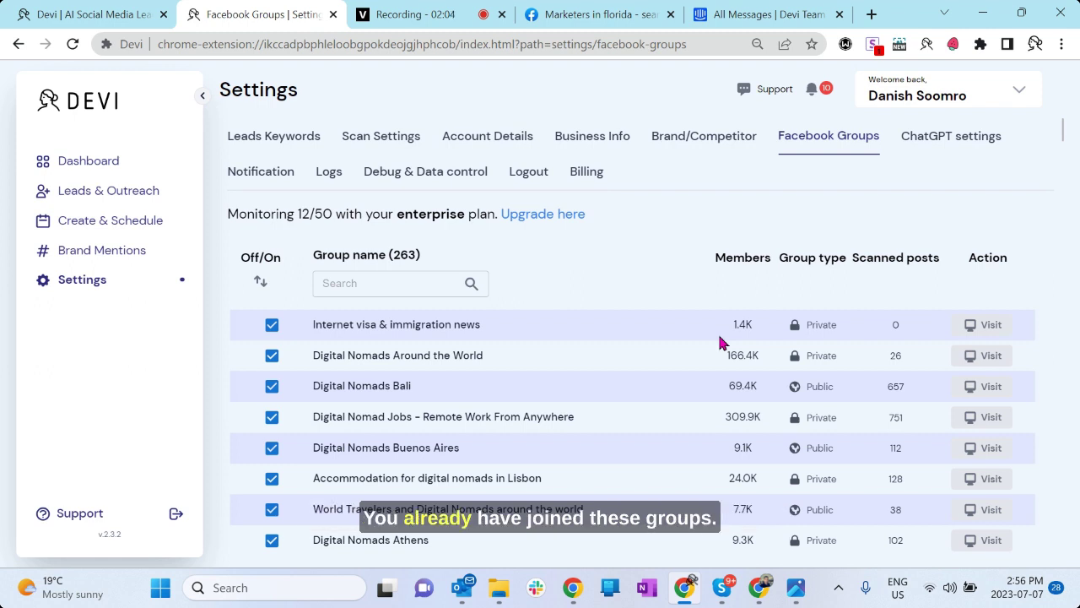
Uncheck Internet visa & immigration news (0 scanned posts), then go to the Dashboard.
scroll(716, 337, "down", 1)
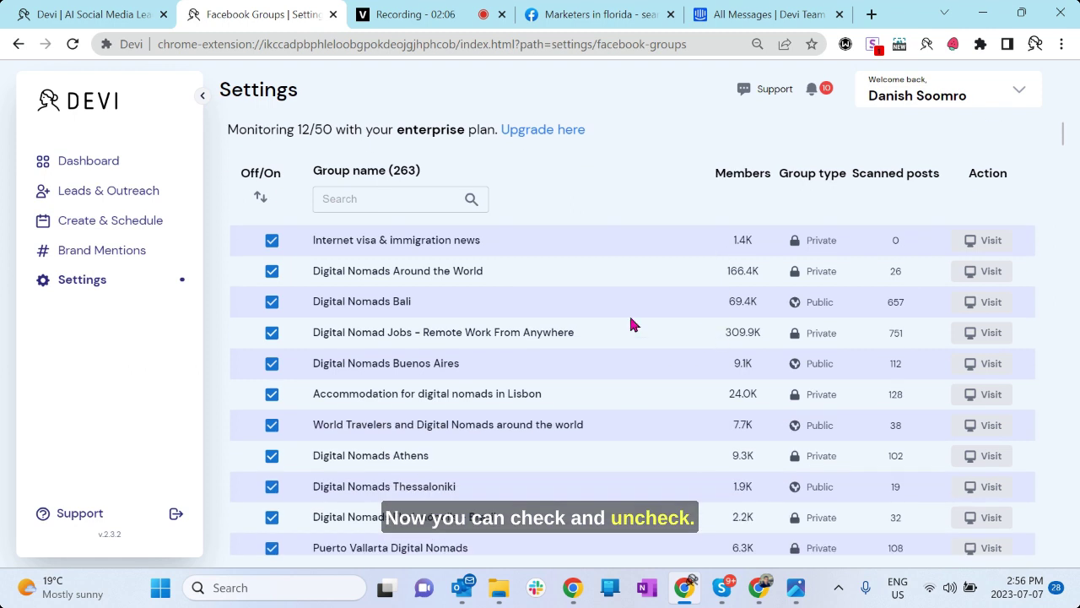
left_click(272, 242)
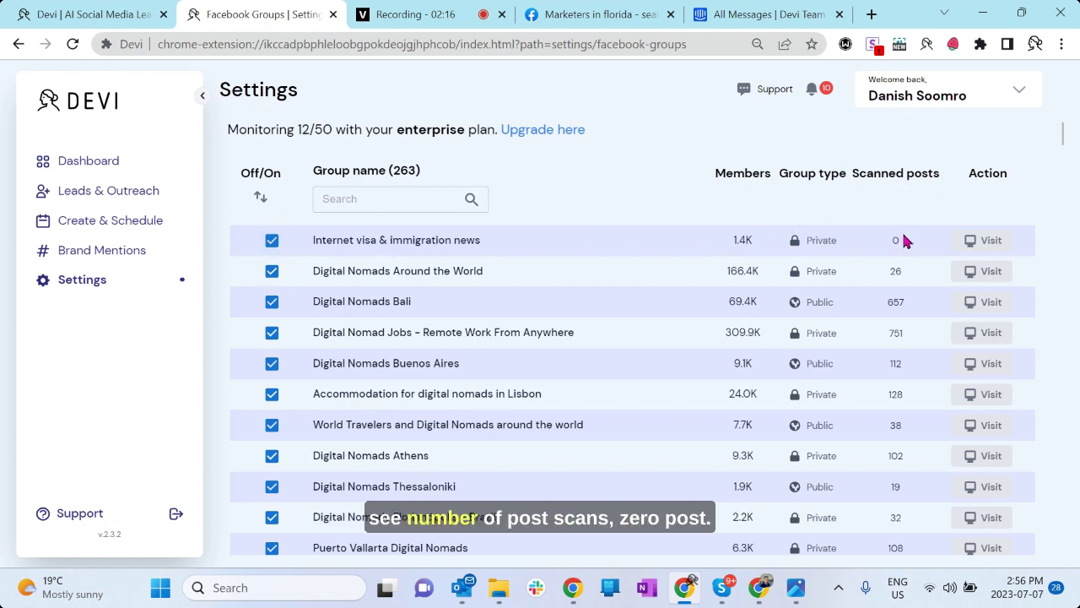
scroll(901, 243, "down", 1)
scroll(896, 217, "up", 1)
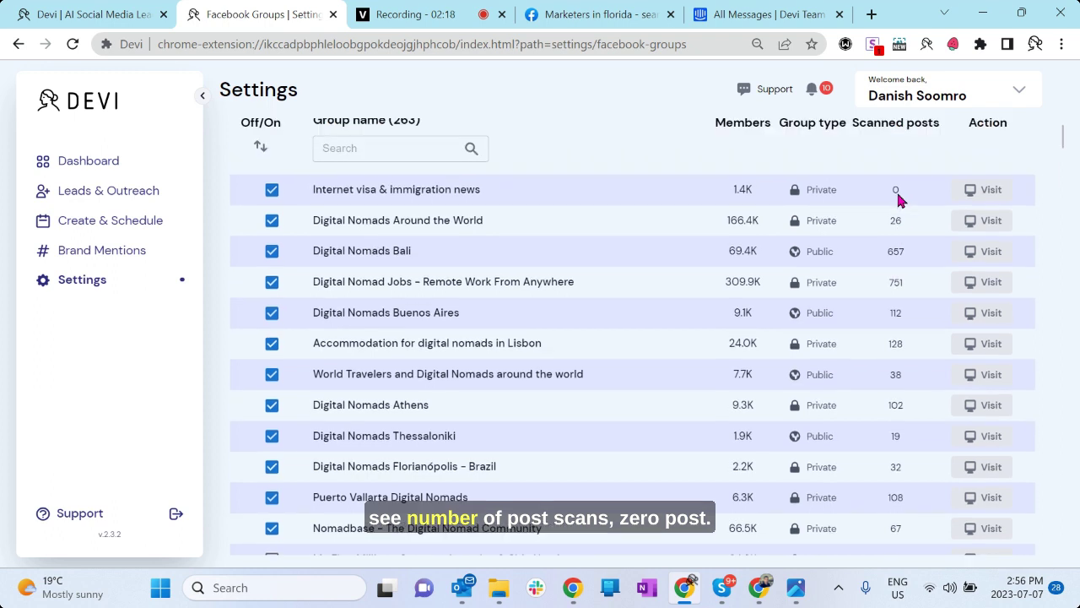
double_click(896, 242)
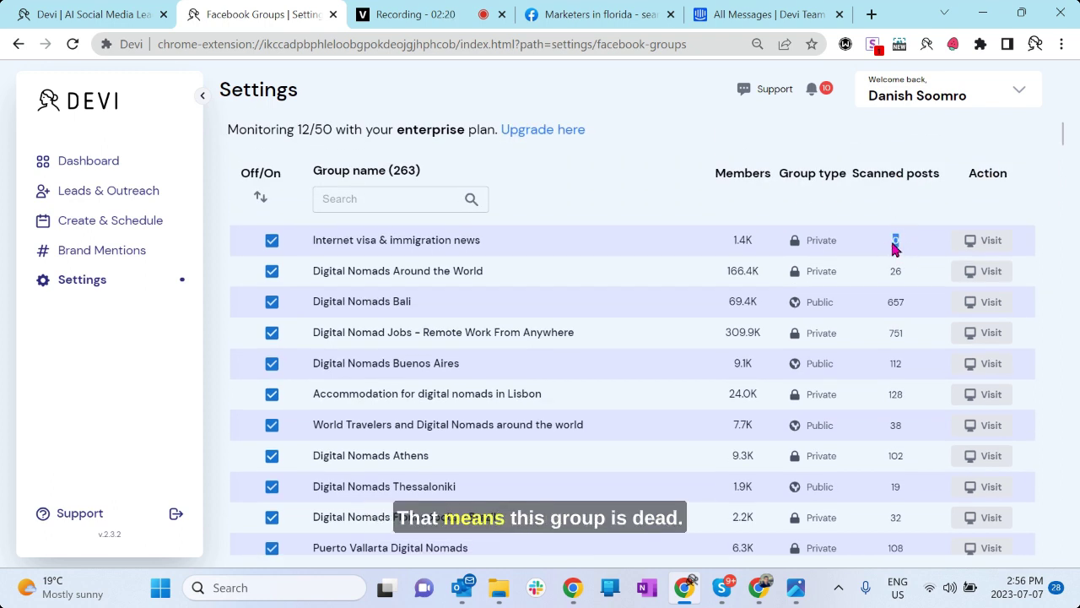
right_click(896, 243)
left_click(964, 205)
left_click(930, 193)
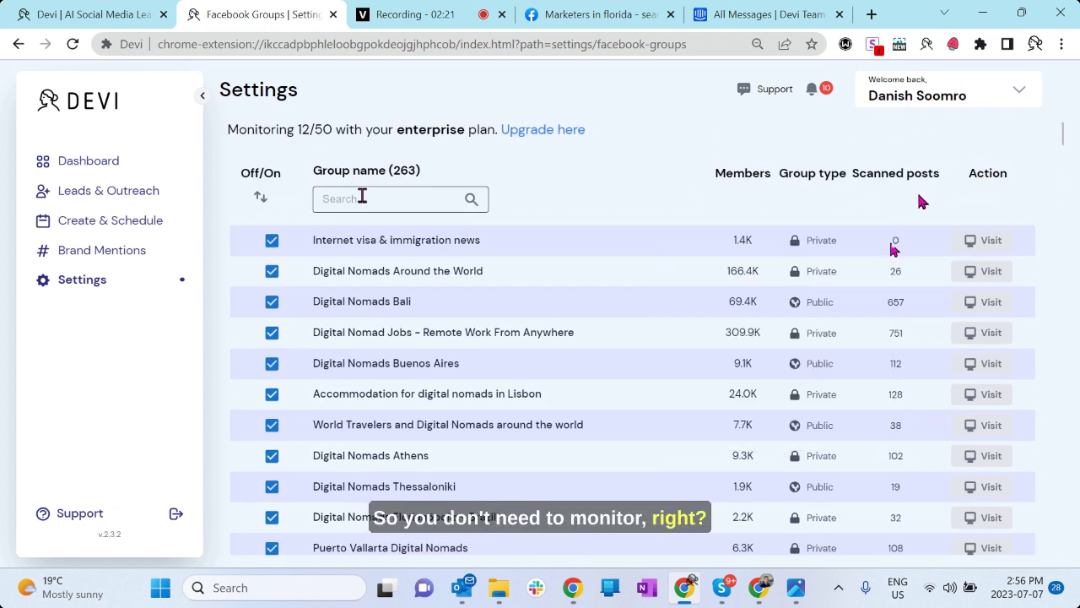
left_click(281, 241)
scroll(530, 285, "down", 1)
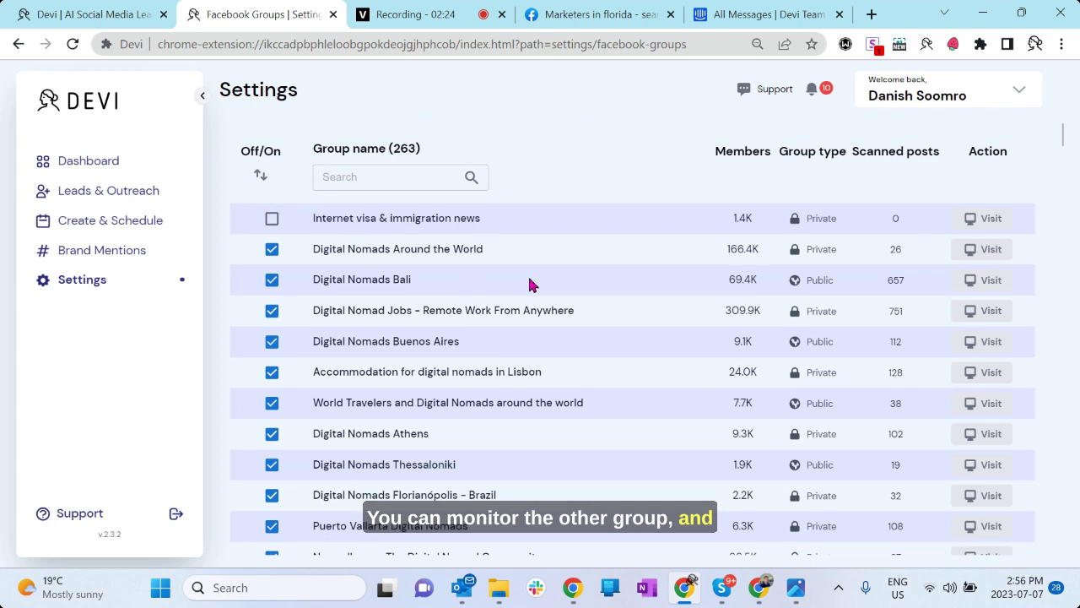
scroll(217, 270, "up", 2)
left_click(107, 168)
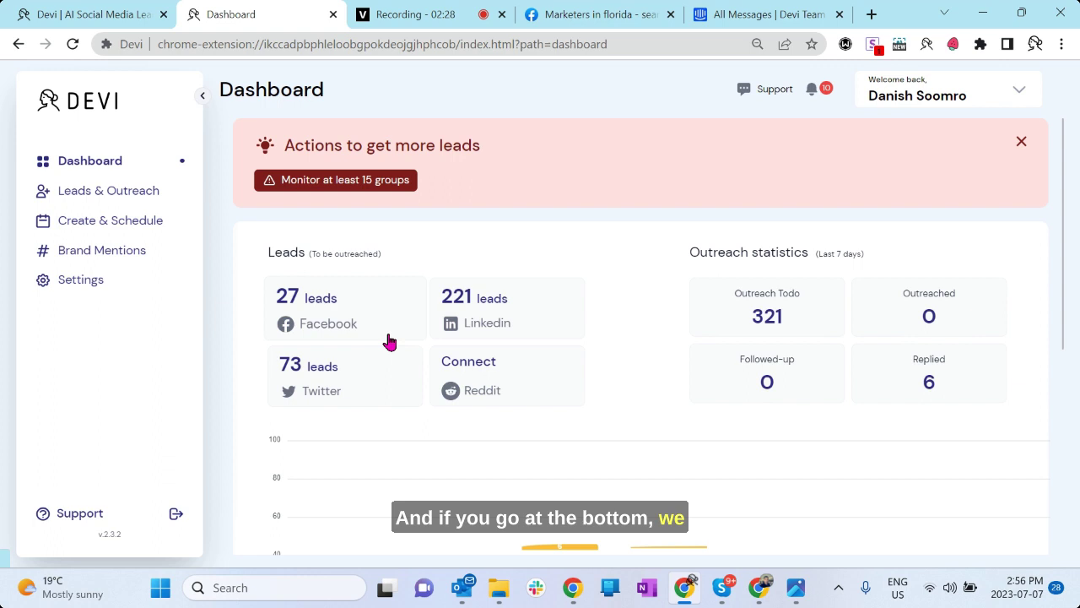
Inspect the Top Facebook communities chart for post counts per group, then open Leads & Outreach.
scroll(390, 340, "down", 5)
left_click_drag(259, 346, 434, 362)
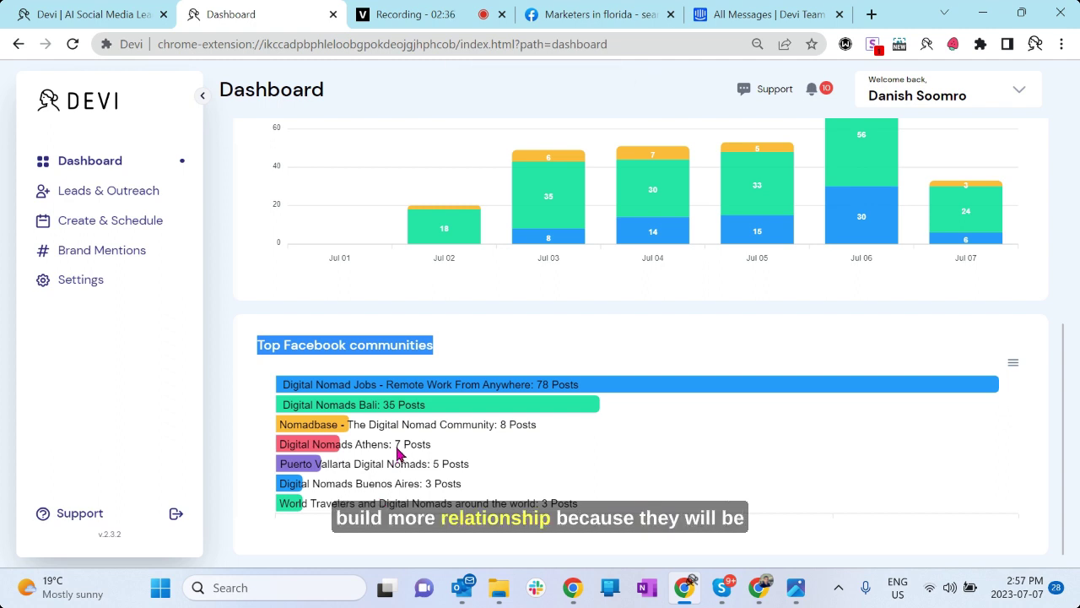
mouse_move(424, 408)
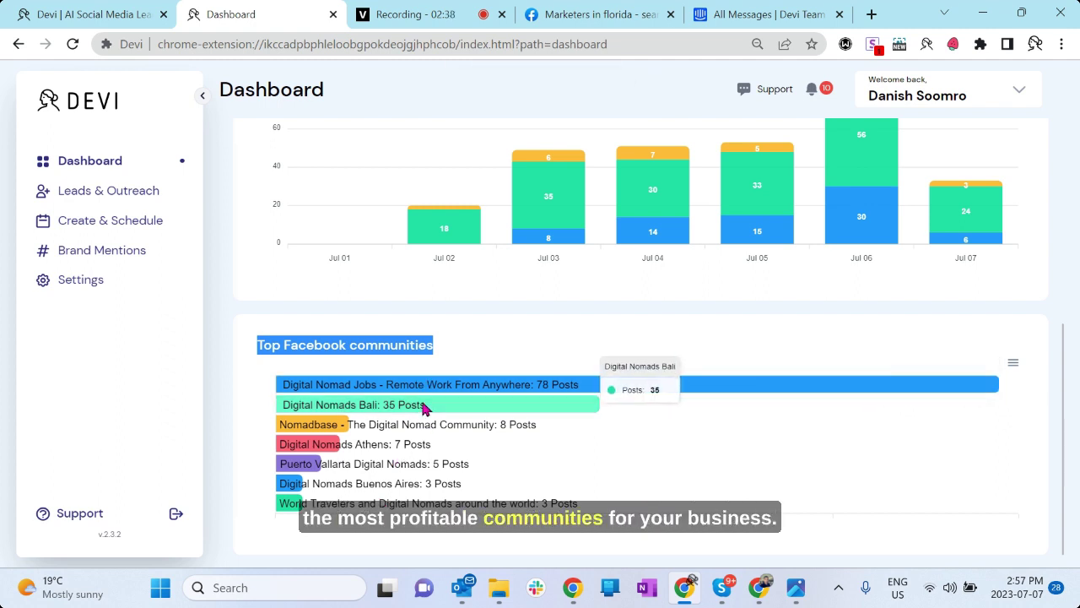
scroll(424, 408, "up", 5)
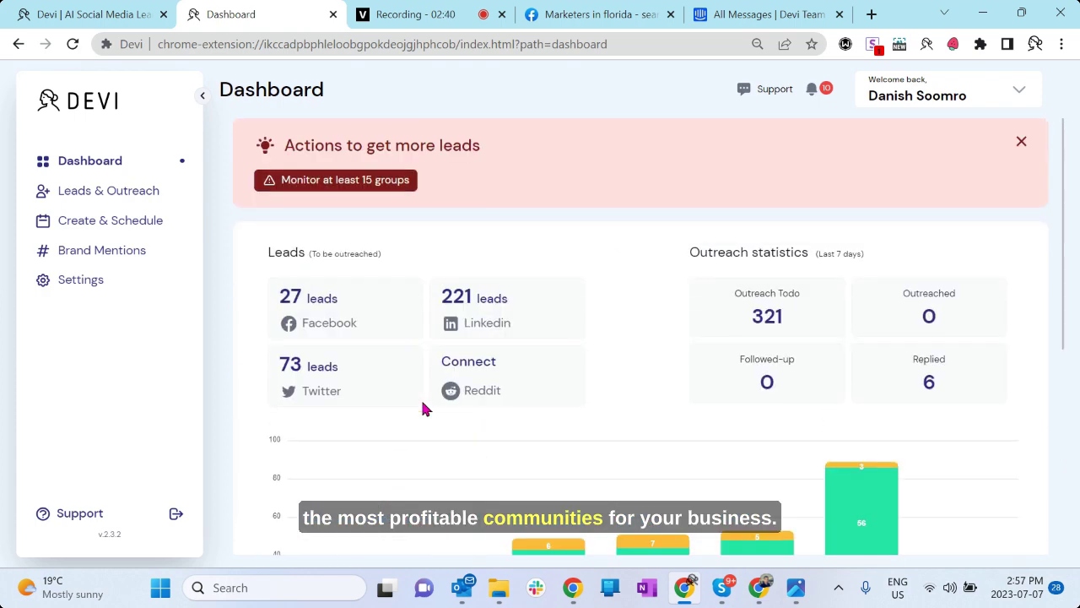
left_click(133, 197)
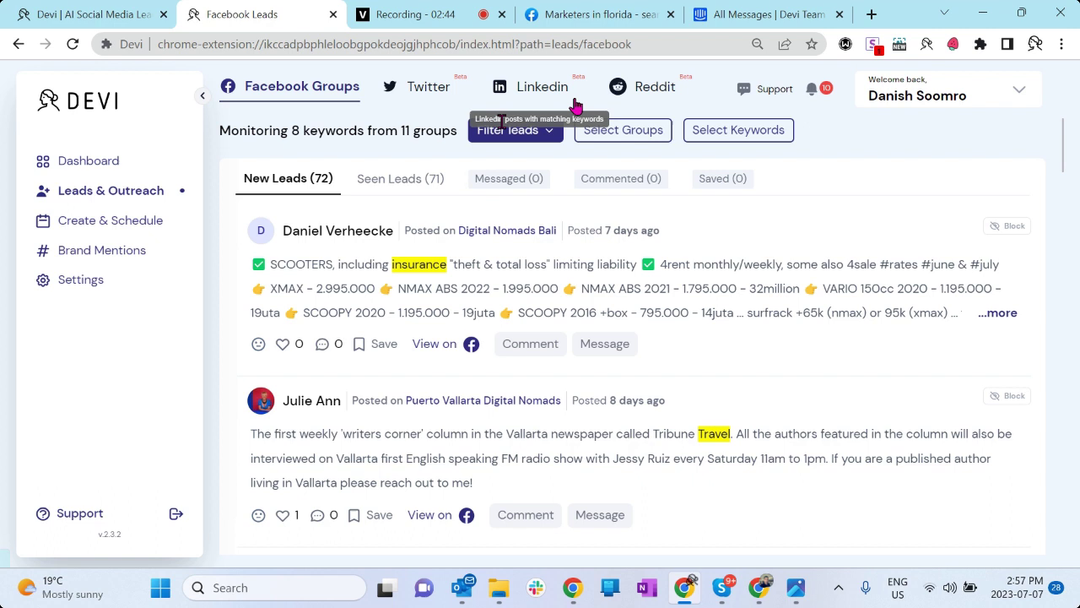
Return from the Leads page to Facebook Groups settings via Select Groups.
left_click(612, 133)
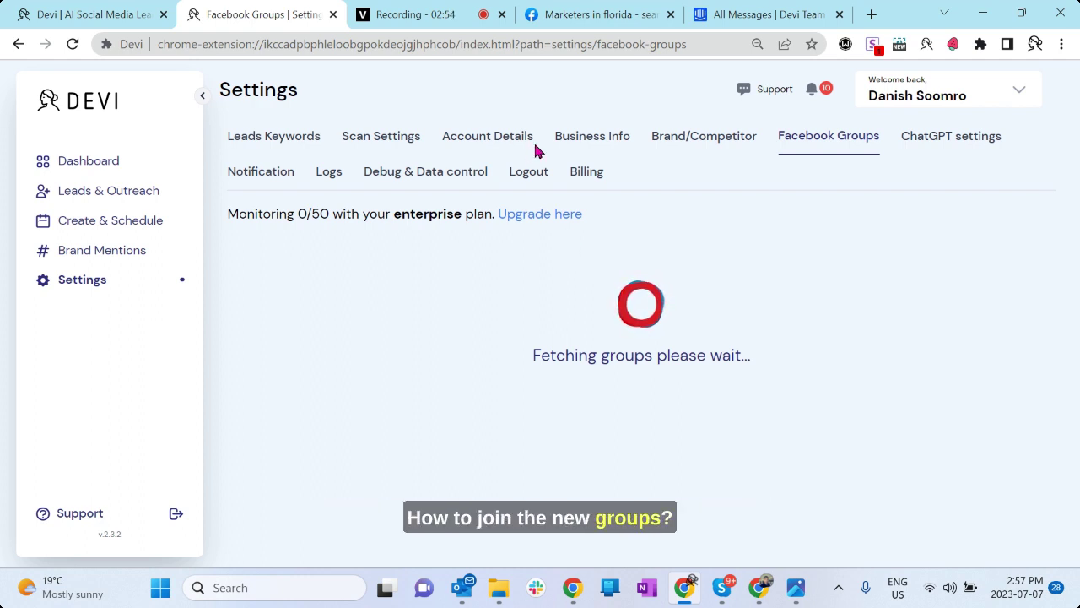
Search Facebook for 'Entrepreneurs'.
left_click(593, 19)
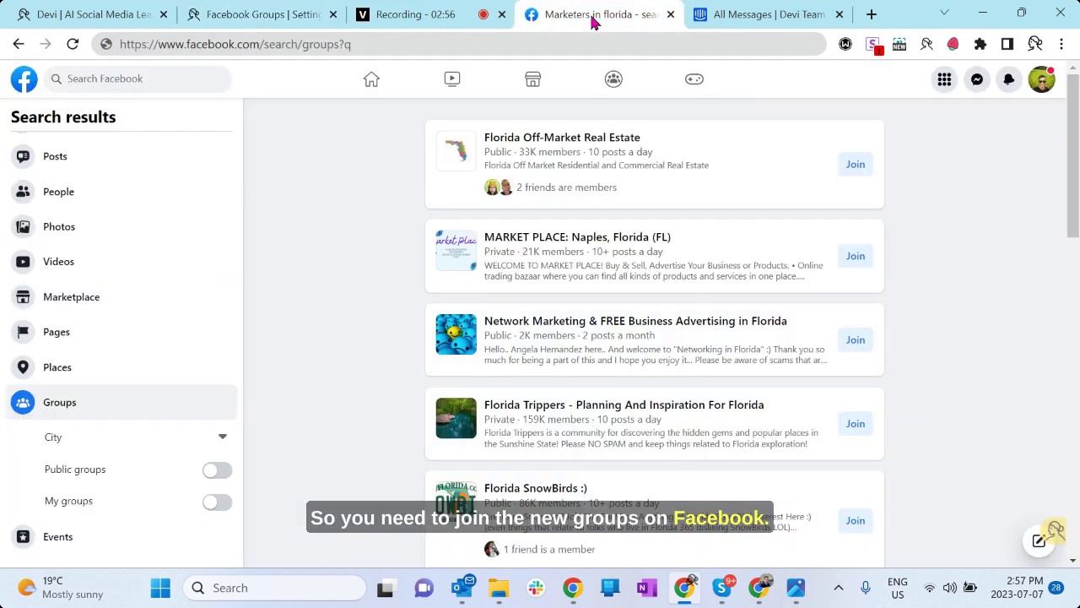
left_click(174, 75)
type("En")
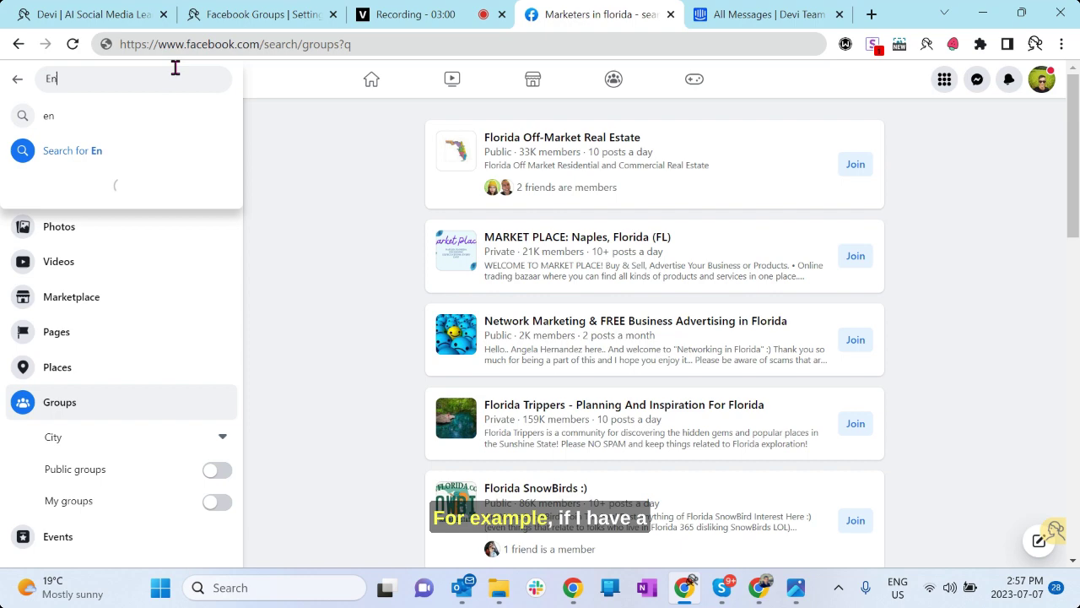
key("BackSpace")
type("ntrepreneur")
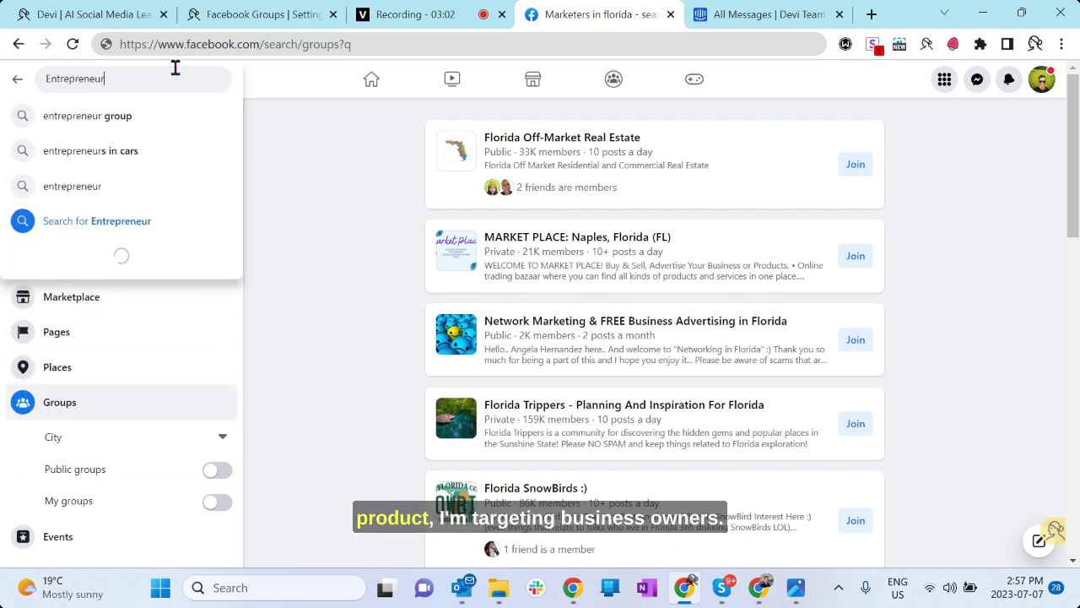
type("s")
key("Return")
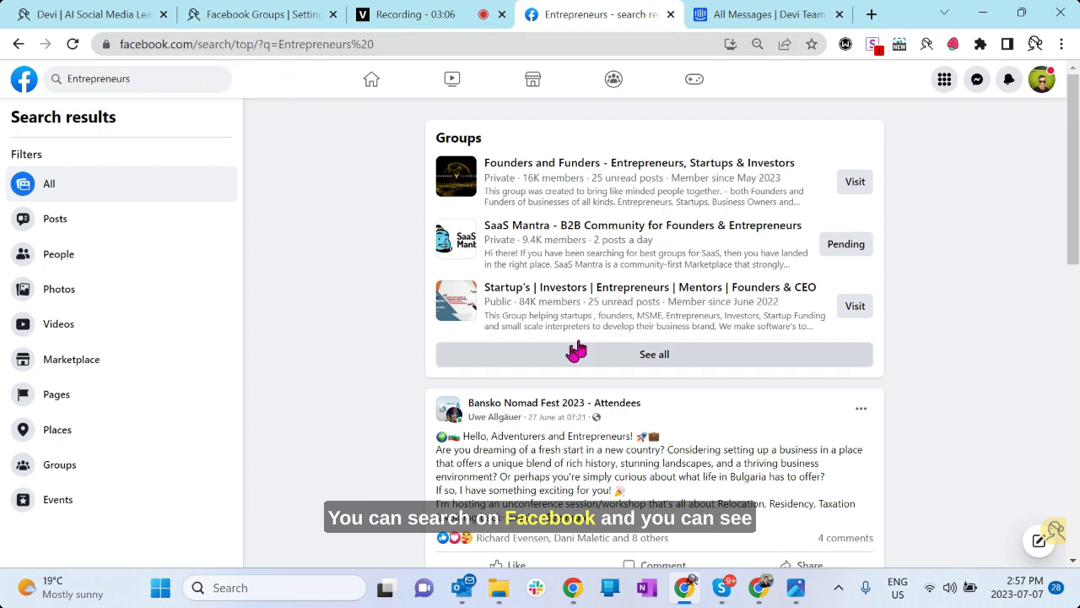
Show all matching Groups and check the City filter without choosing a city.
left_click(585, 355)
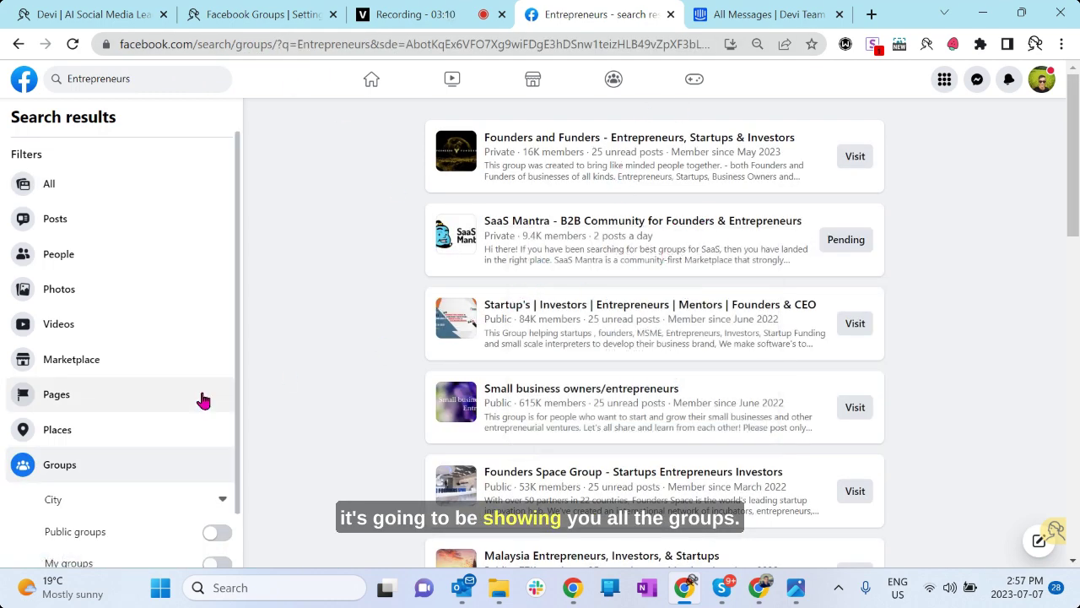
scroll(161, 439, "down", 1)
left_click(161, 437)
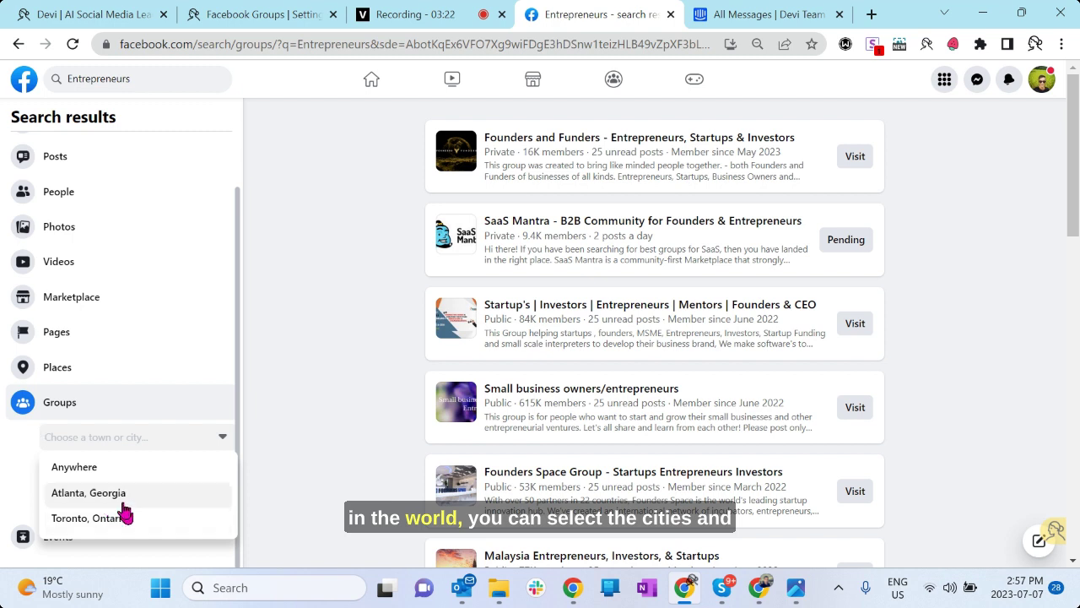
left_click(292, 393)
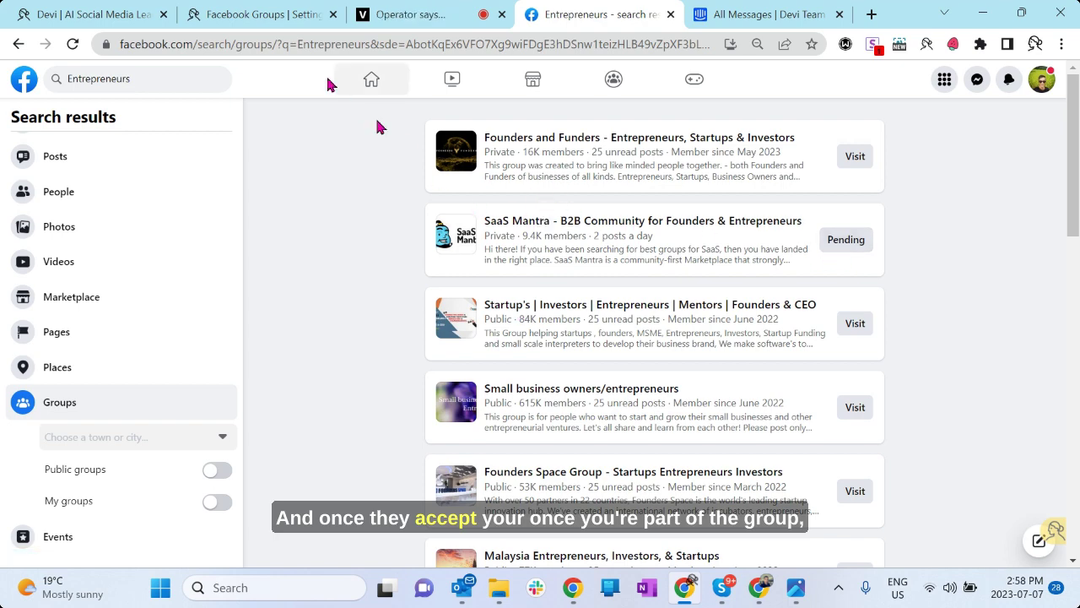
left_click(249, 28)
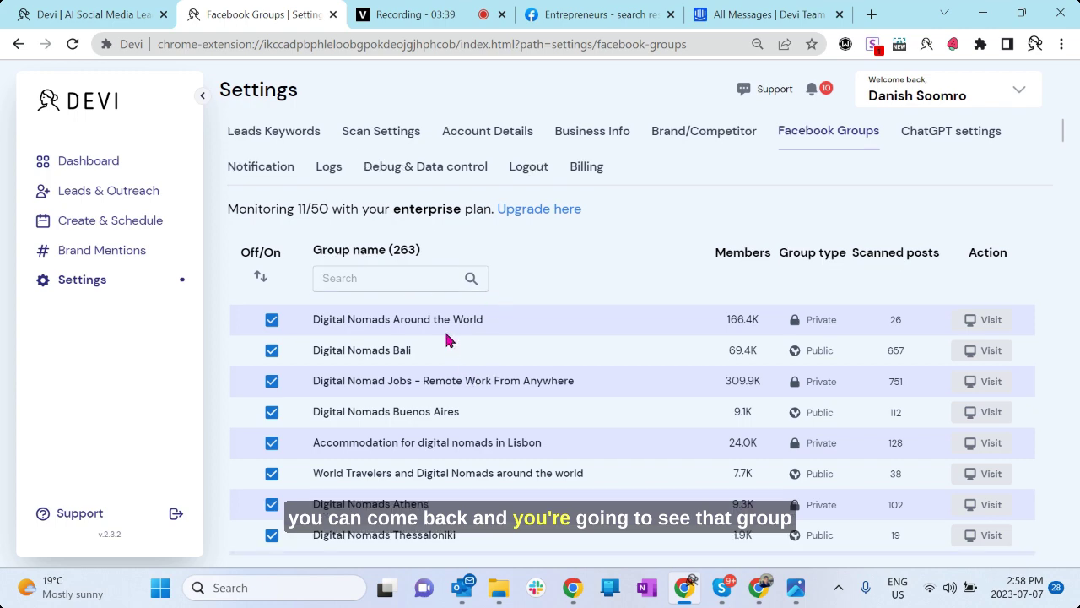
scroll(448, 340, "down", 3)
scroll(293, 395, "down", 1)
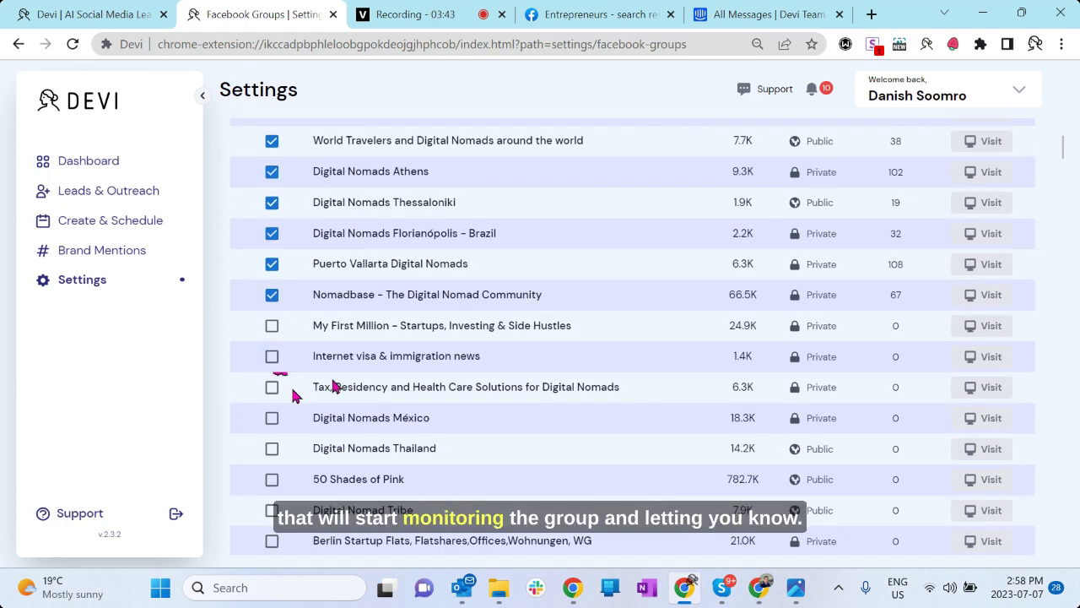
scroll(380, 406, "up", 5)
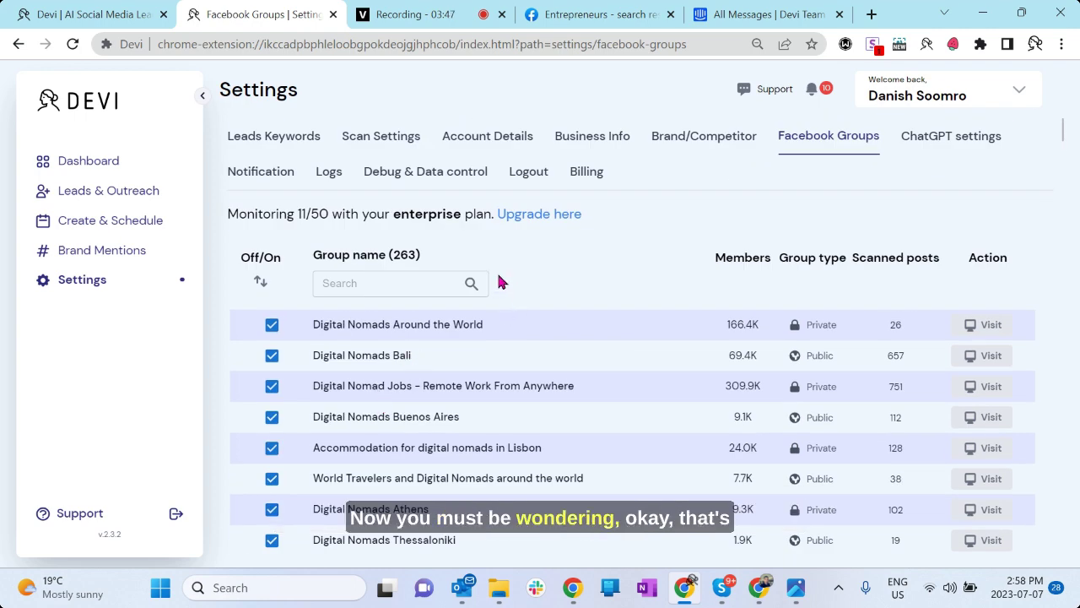
left_click(571, 25)
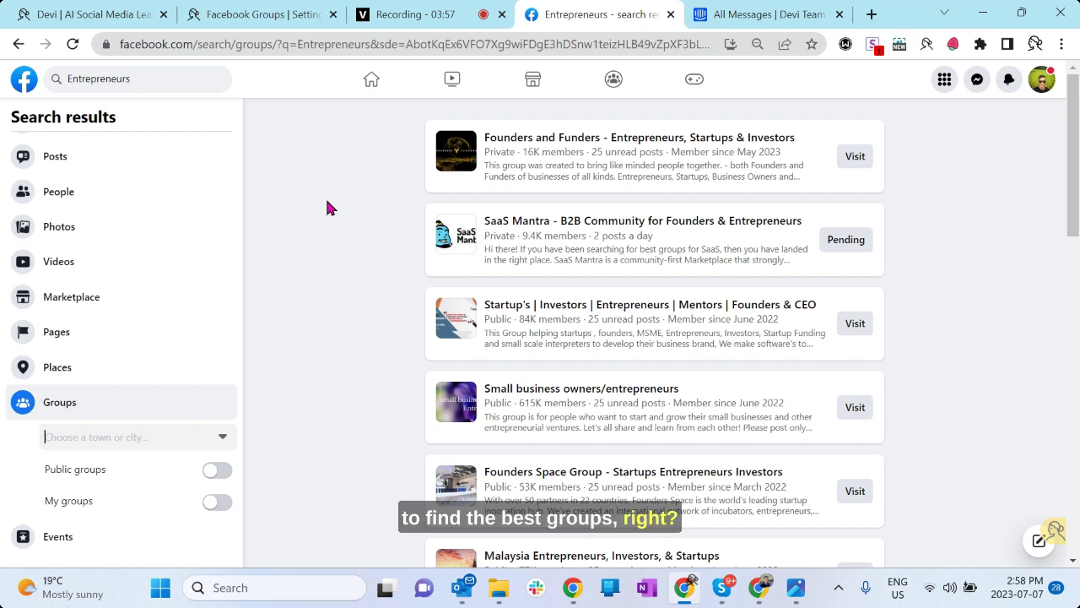
Review the three niche-group tips in the Intercom email, then return to Devi's Facebook Groups settings.
left_click(756, 17)
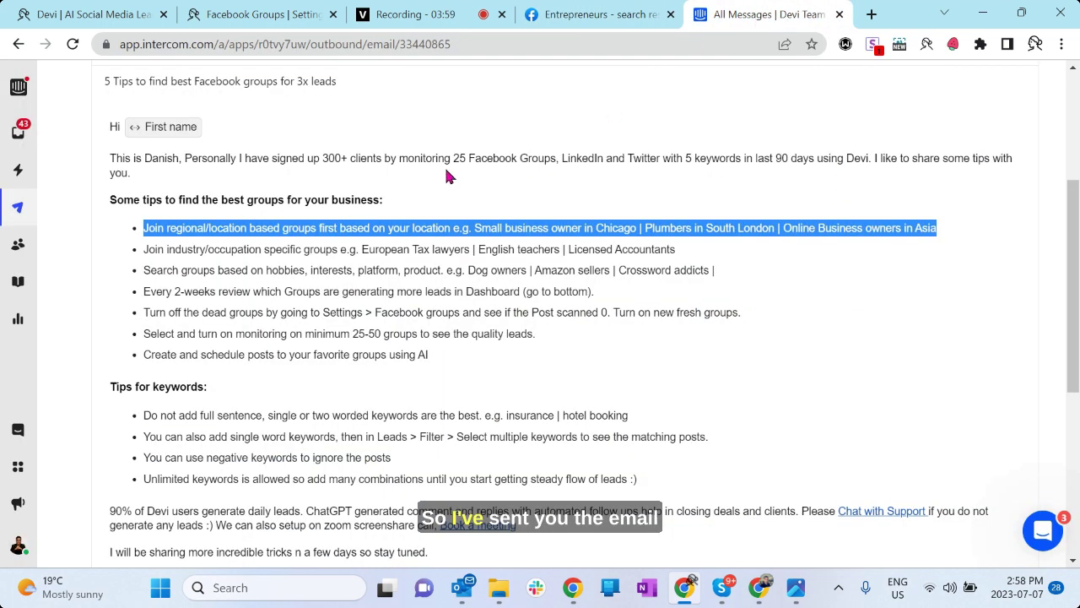
mouse_move(149, 228)
left_mouse_down()
mouse_move(650, 229)
mouse_move(738, 272)
left_mouse_up()
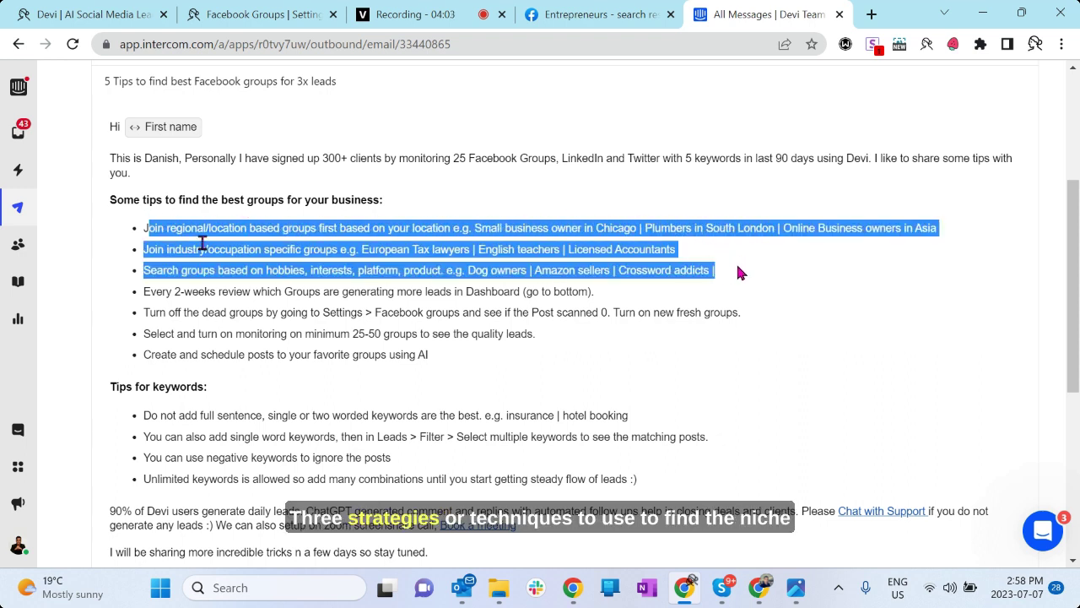
mouse_move(141, 228)
left_mouse_down()
mouse_move(478, 231)
mouse_move(684, 252)
mouse_move(734, 279)
left_mouse_up()
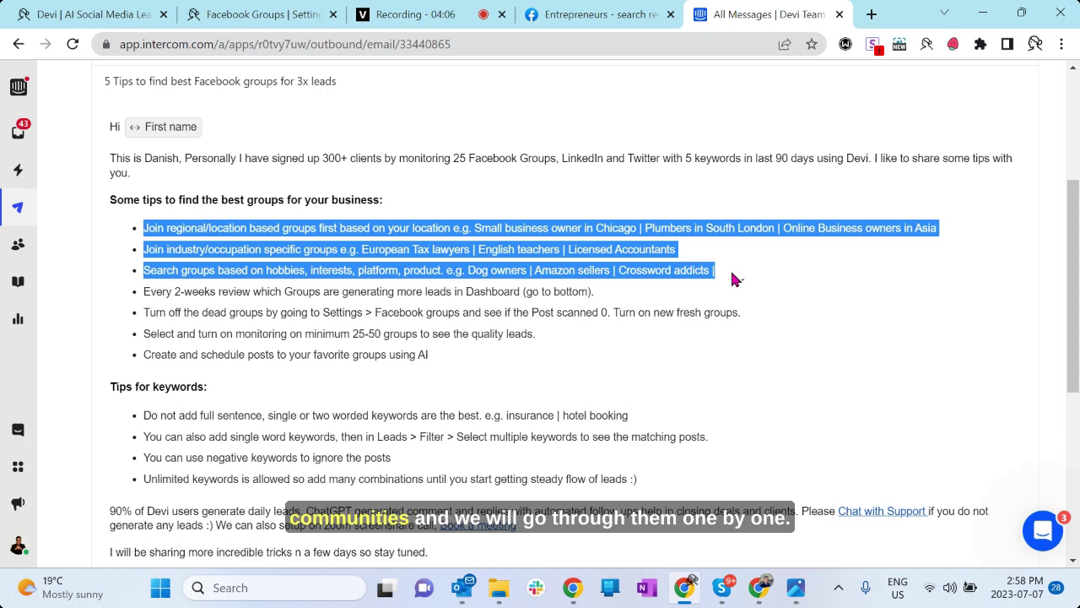
left_click(734, 279)
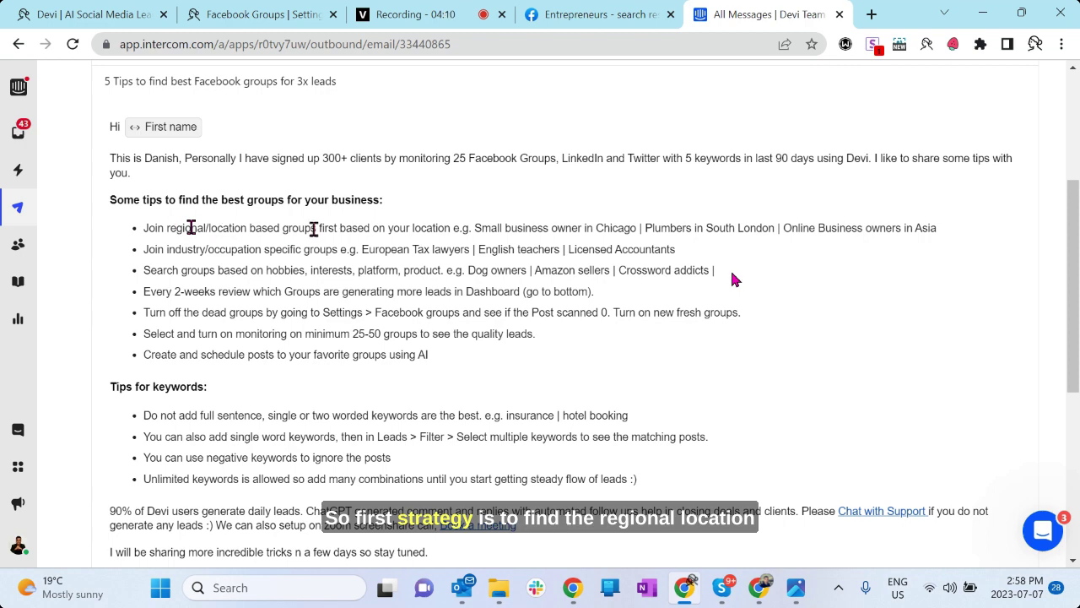
left_click(411, 16)
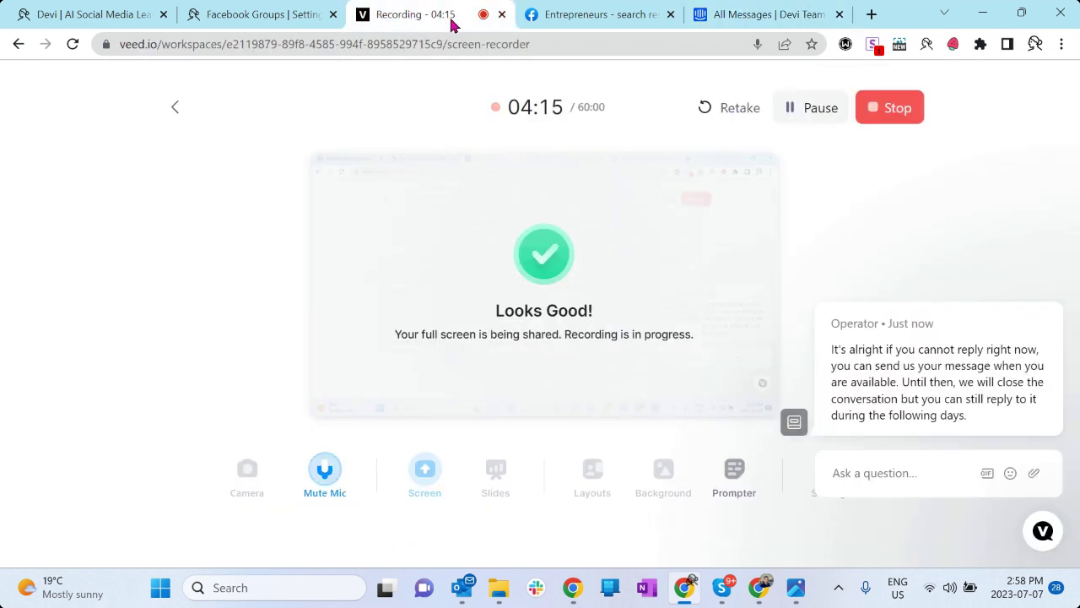
left_click(212, 25)
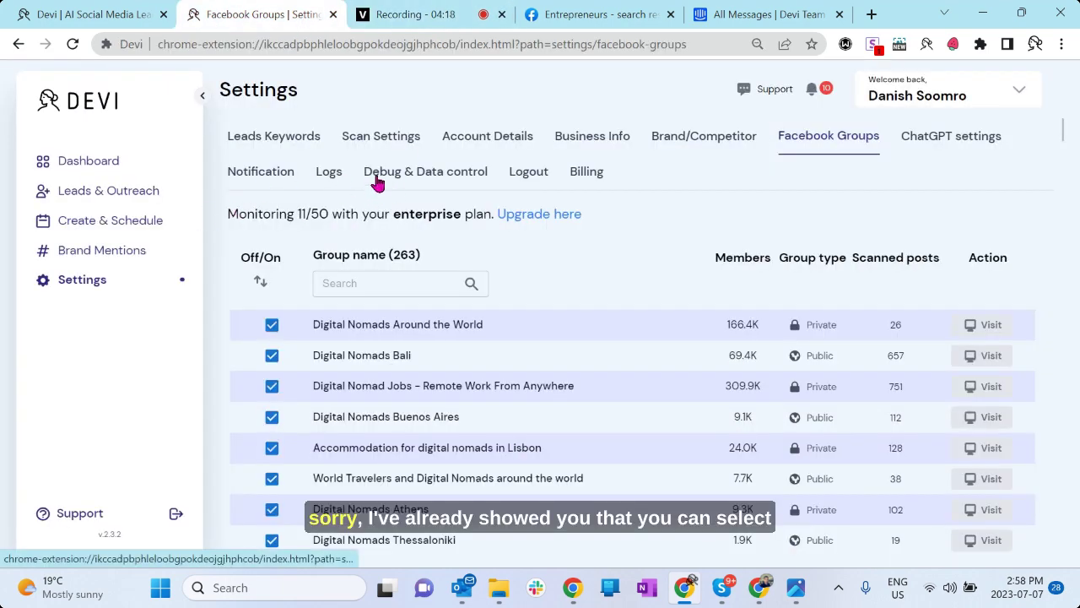
Search Facebook for 'Entrepreneurs in new york', bringing up New York Startup Community (8.2K members).
left_click(581, 13)
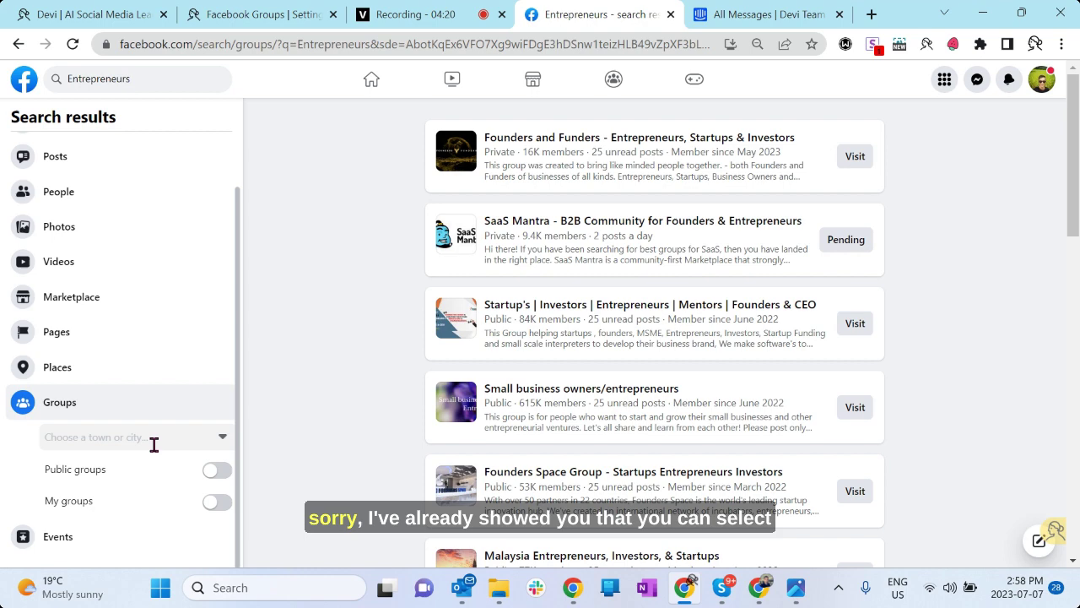
left_click(195, 81)
left_click(195, 81)
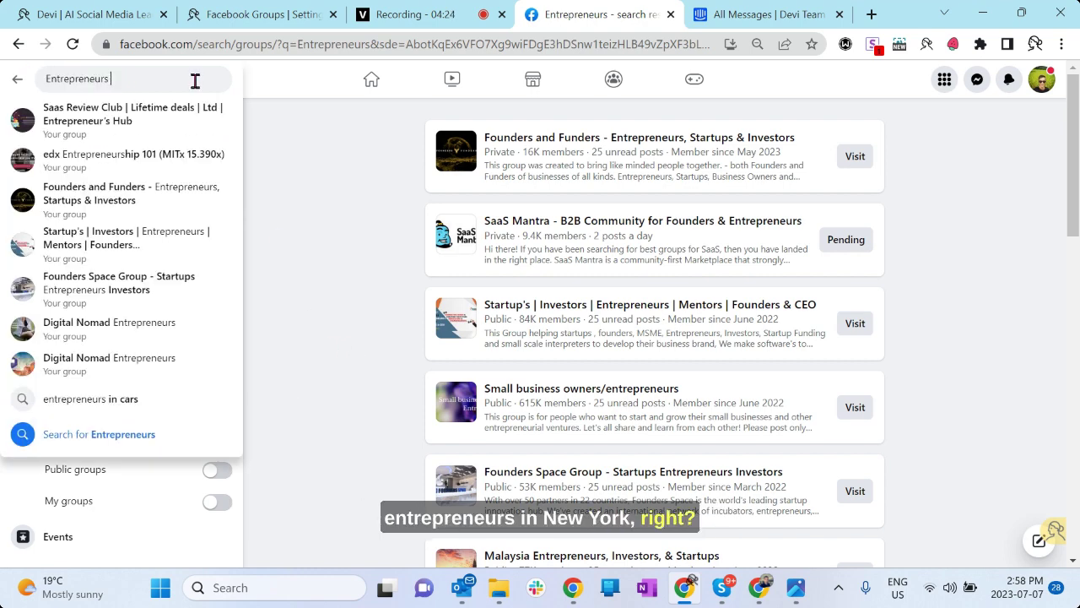
type("in")
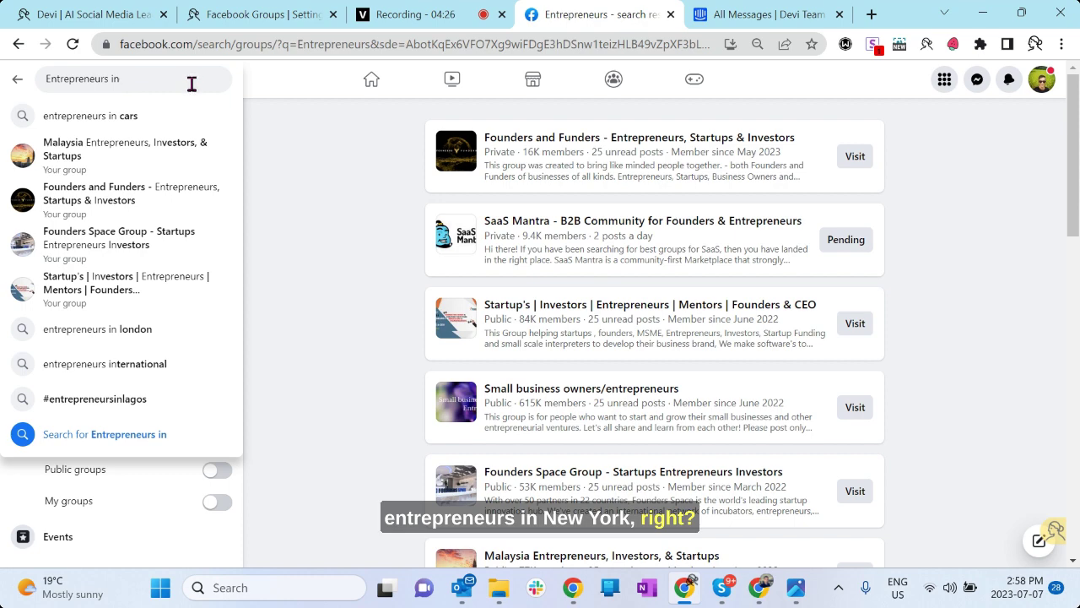
type(" new york")
key("Return")
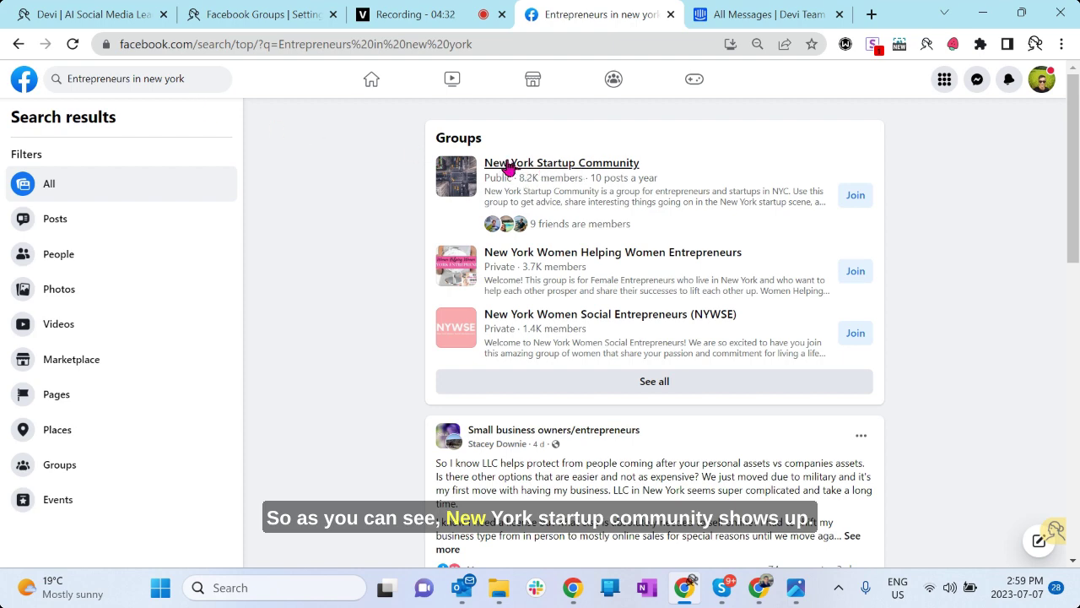
mouse_move(502, 167)
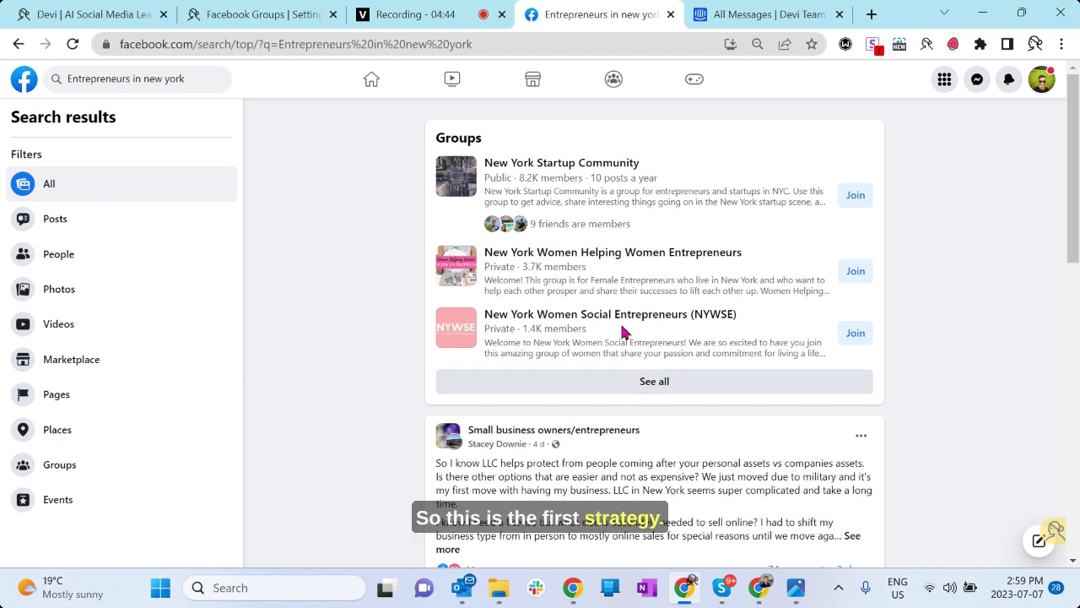
Change the search to 'Entrepreneurs in europe', listing Entrepreneurs in Europe and Startups in Europe.
left_click(96, 82)
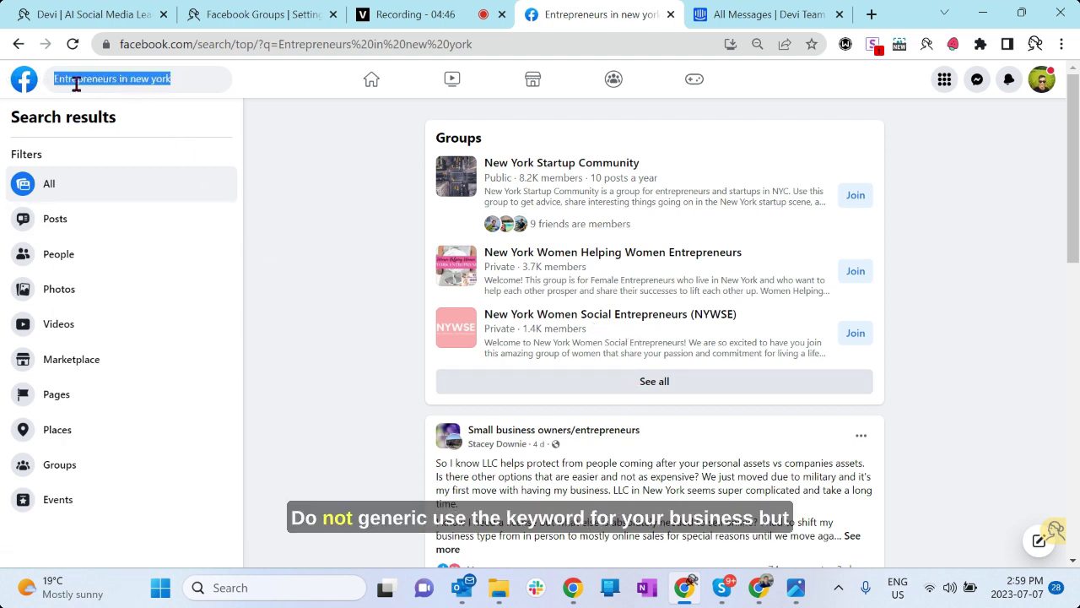
key("Escape")
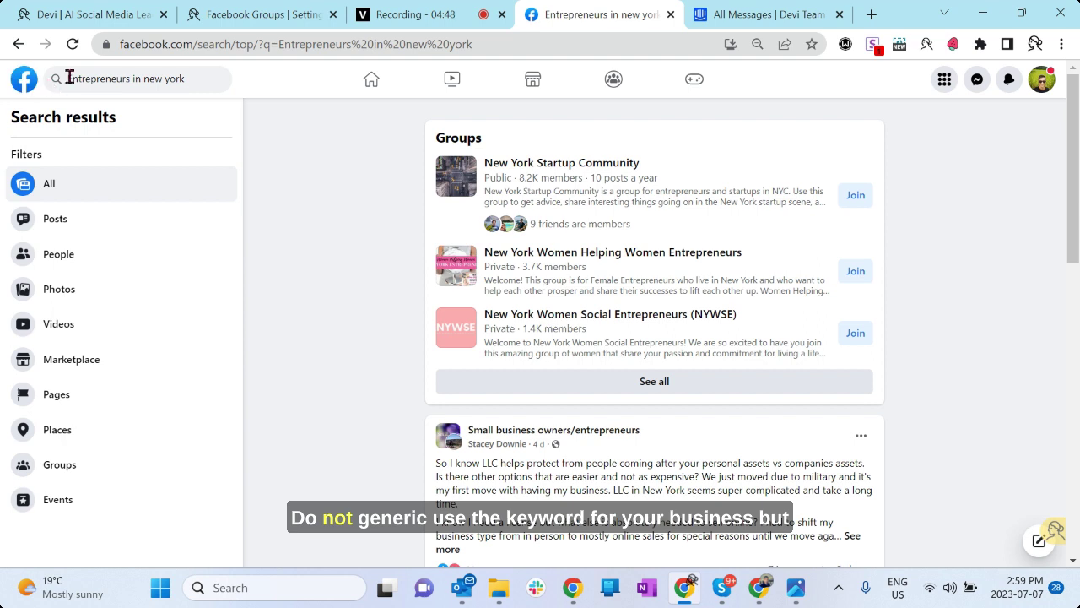
left_click(70, 78)
left_click(185, 77)
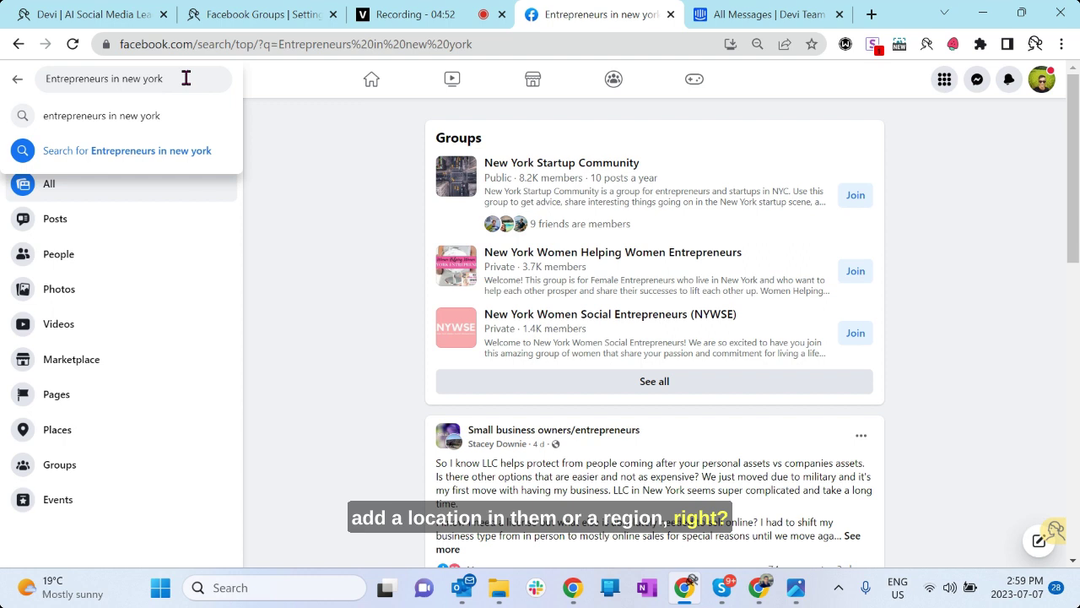
key("ctrl+shift+Left")
key("ctrl+shift+Left")
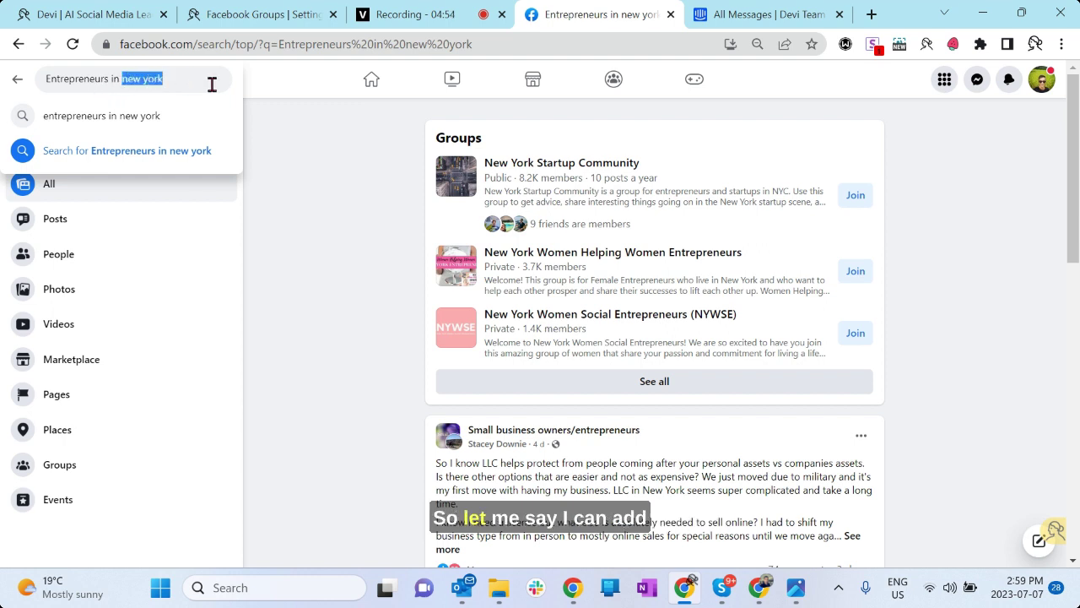
key("BackSpace")
type("ou")
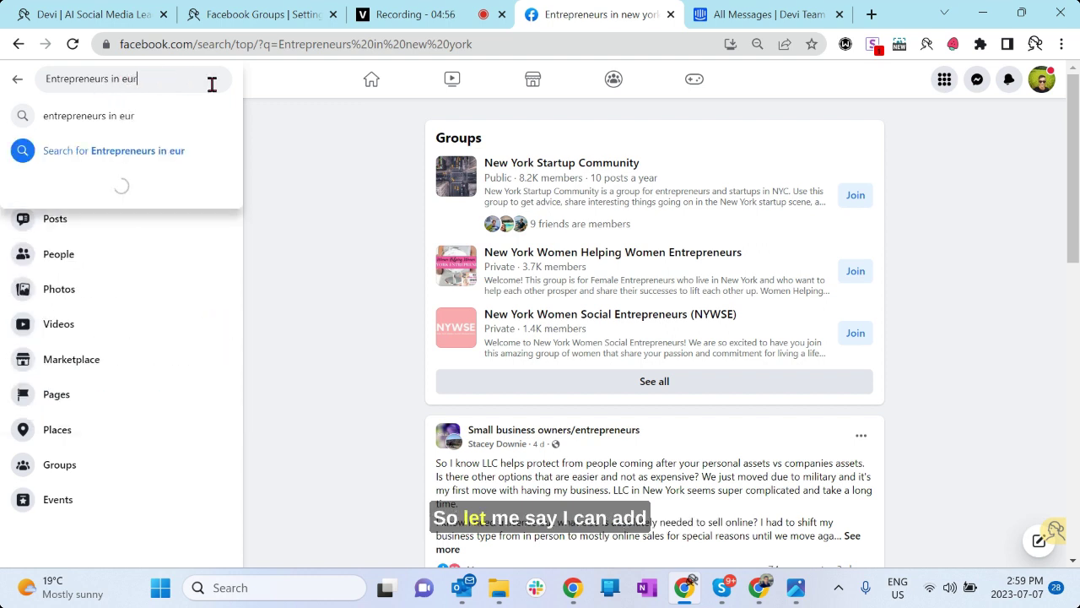
key("BackSpace")
key("BackSpace")
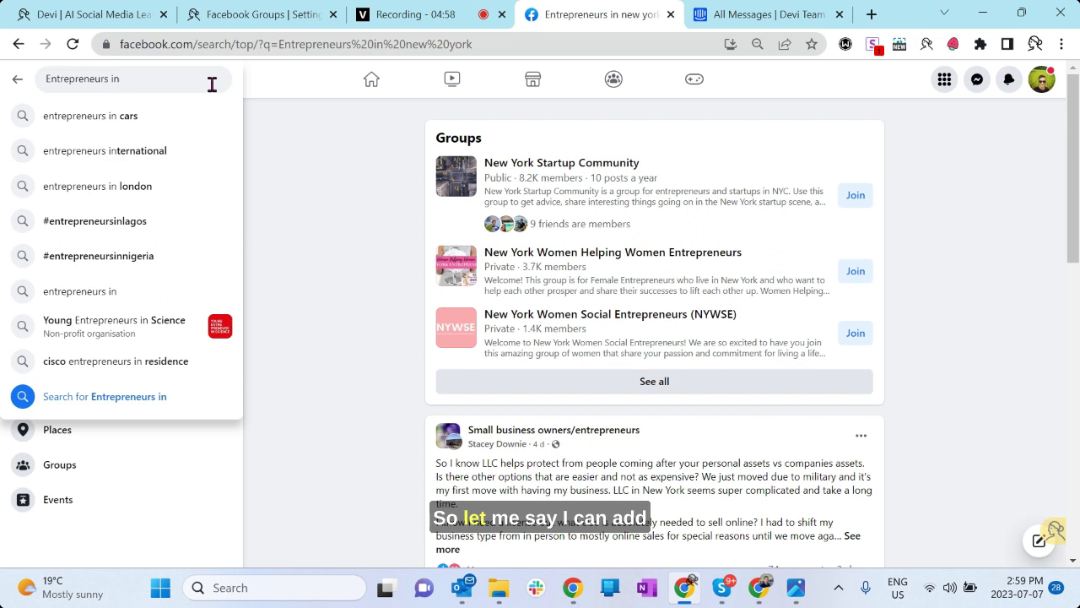
type("euro")
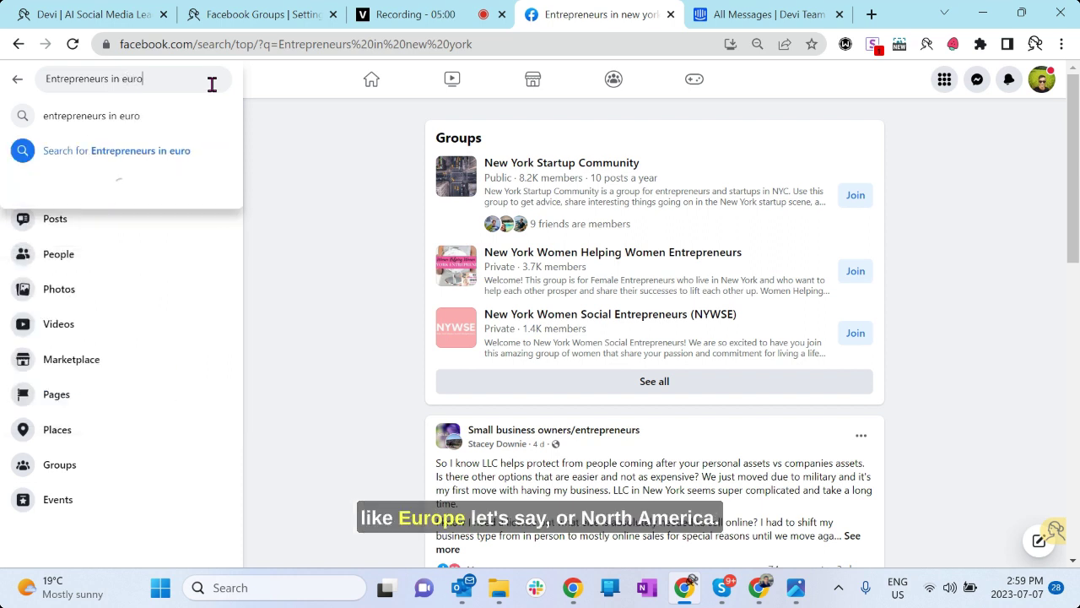
type("pe")
key("Return")
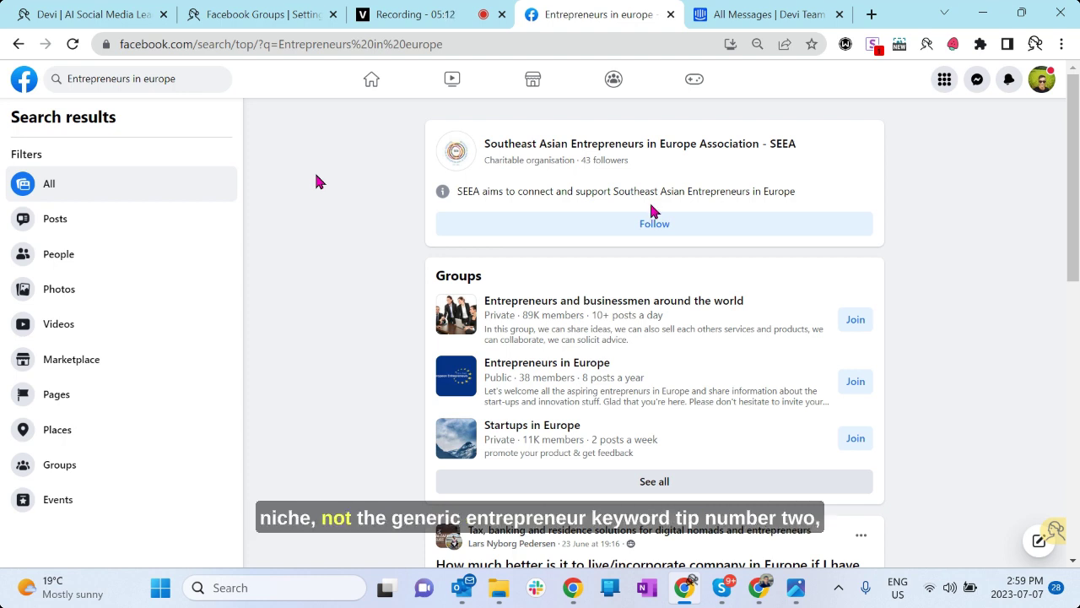
Glance at the Intercom tips email, then return to the europe search results.
left_click(755, 15)
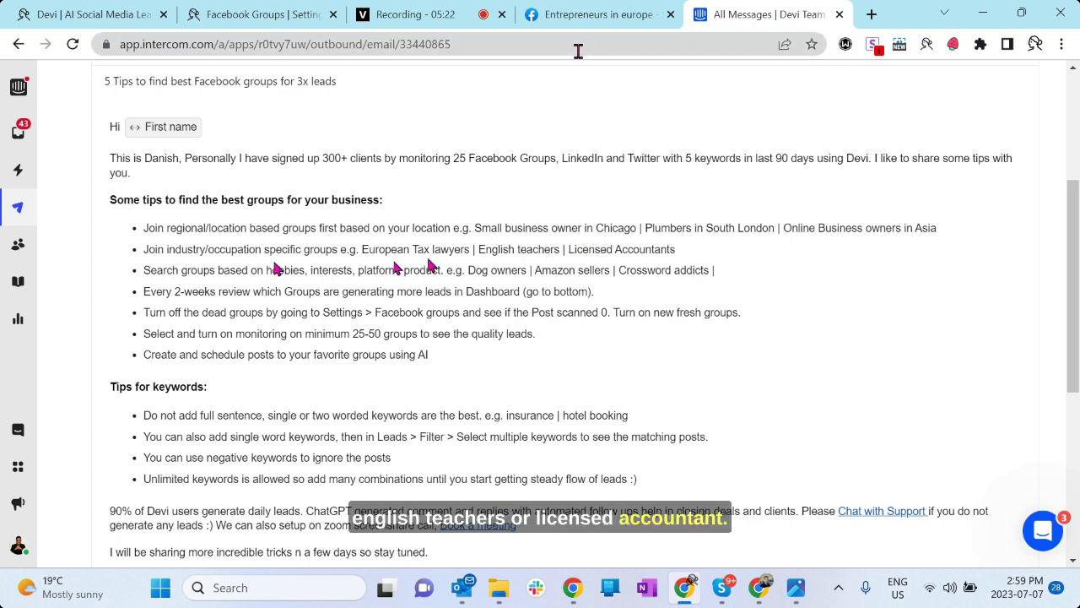
left_click(595, 15)
left_click(427, 17)
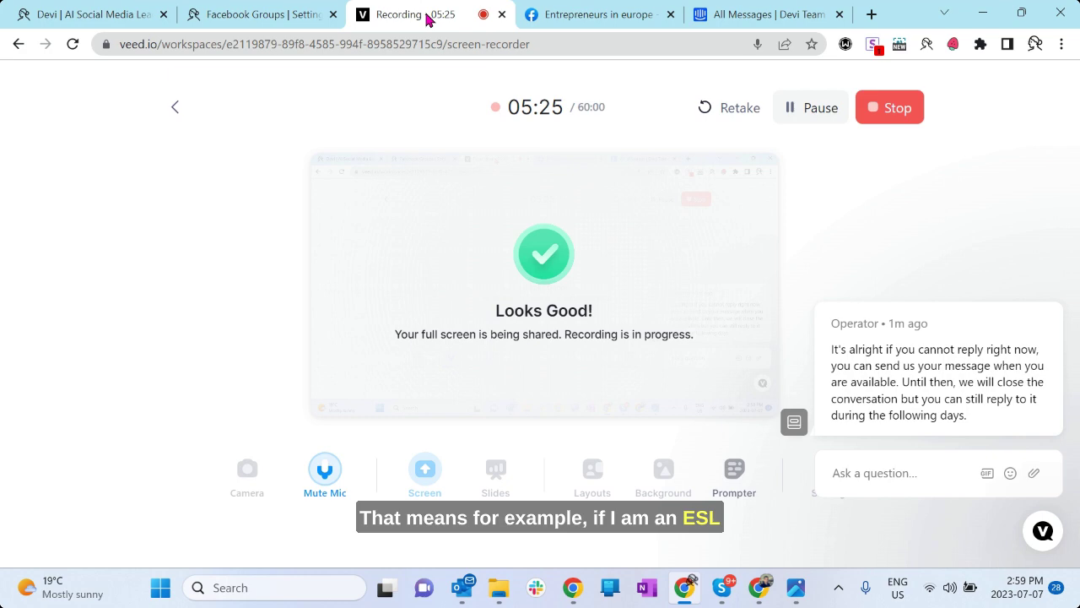
left_click(565, 15)
Search for 'ESL' and filter to Groups, showing Online ESL Teaching and ESL games and activities.
left_click(170, 76)
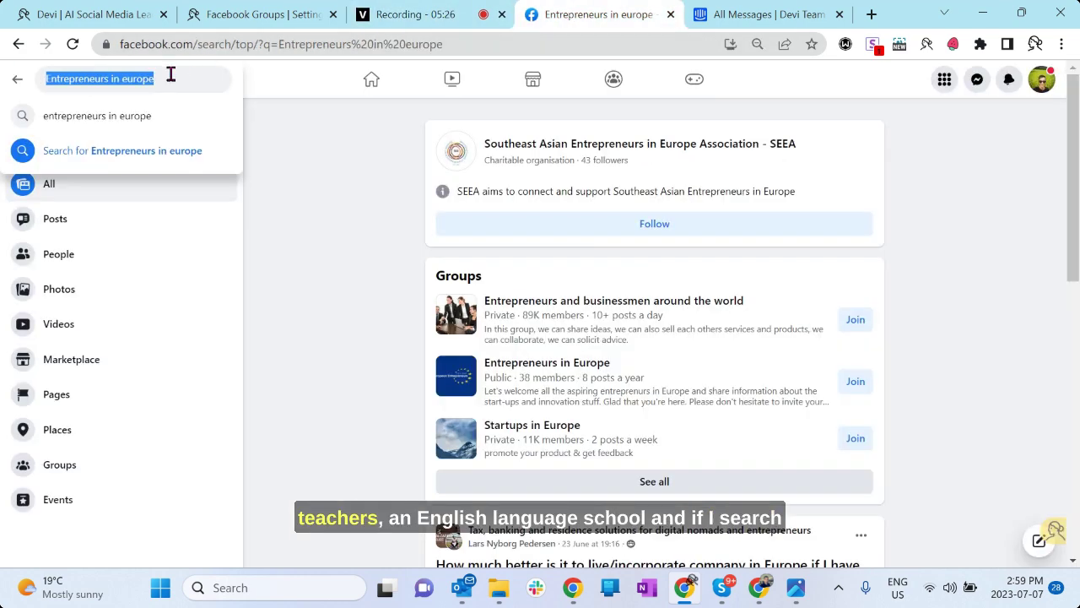
type("ESL")
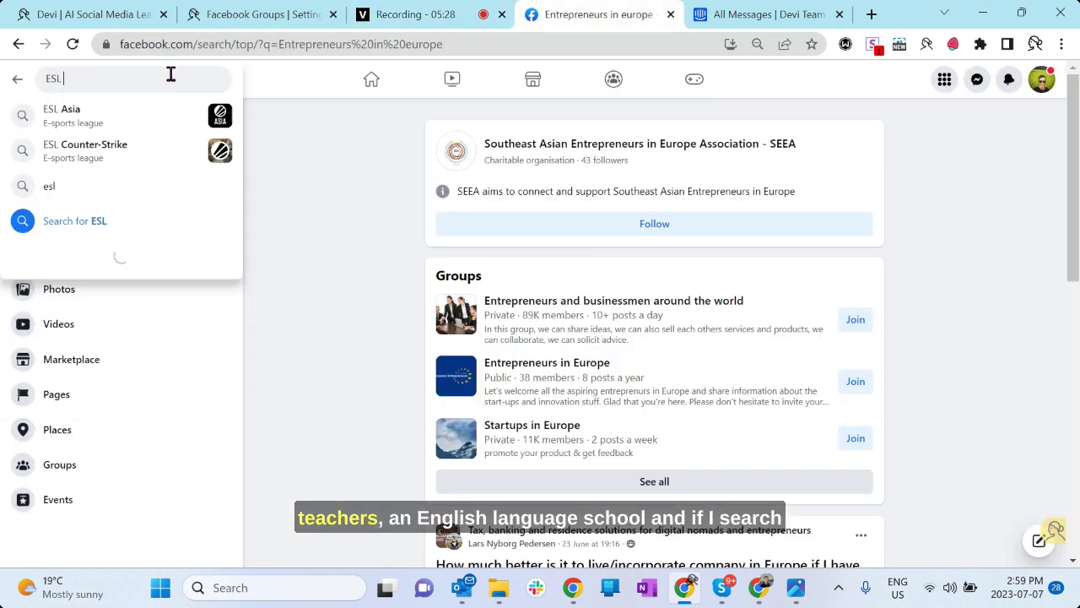
key("Return")
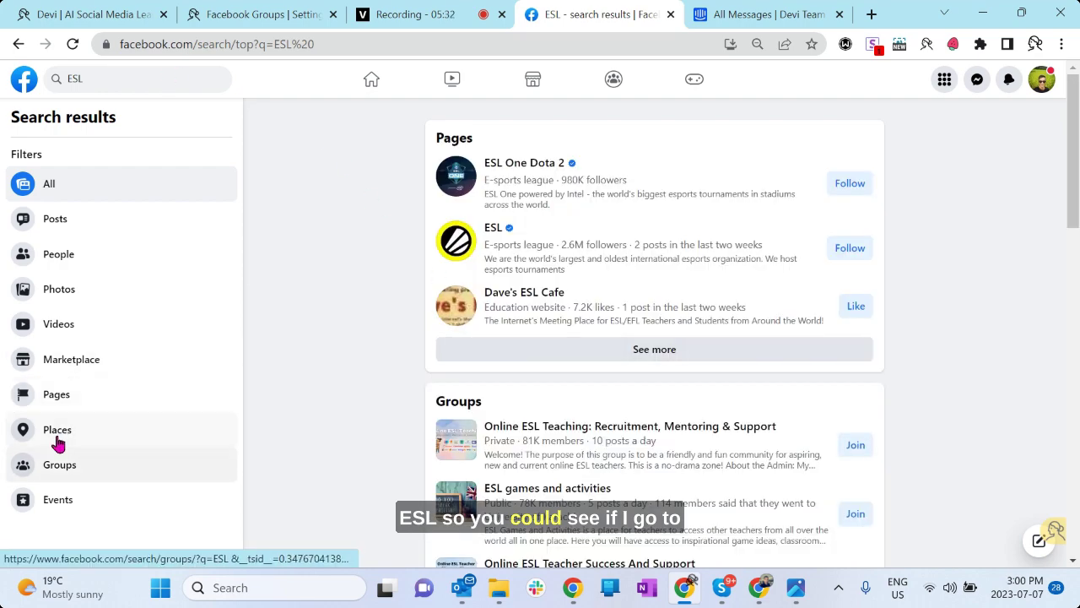
left_click(58, 475)
mouse_move(618, 321)
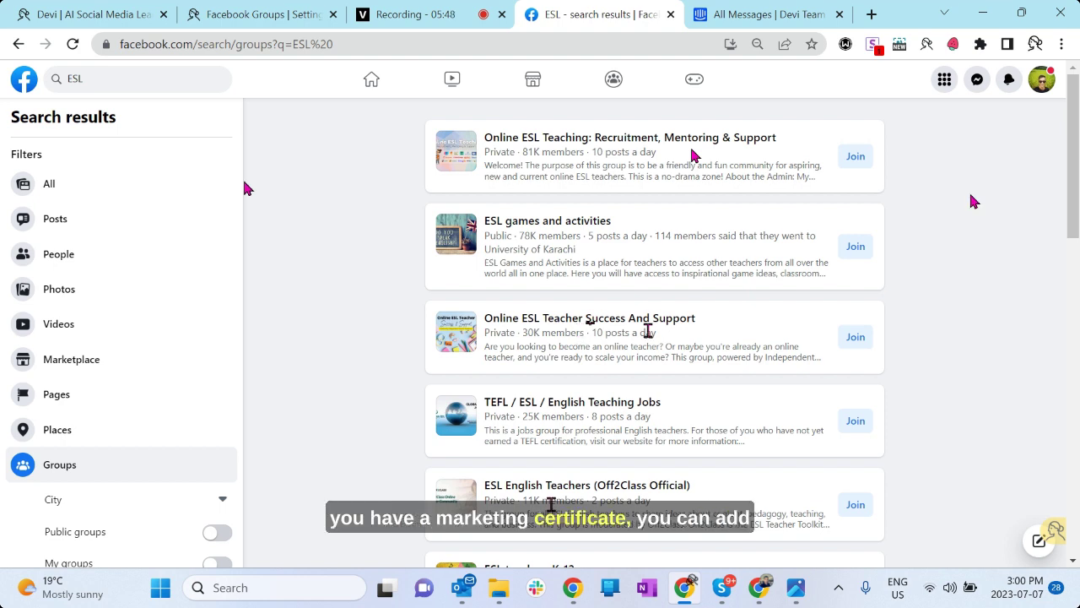
Replace the query with 'mba' to list MBA(Master of Business Administration) and MBA in Germany groups.
left_click(200, 69)
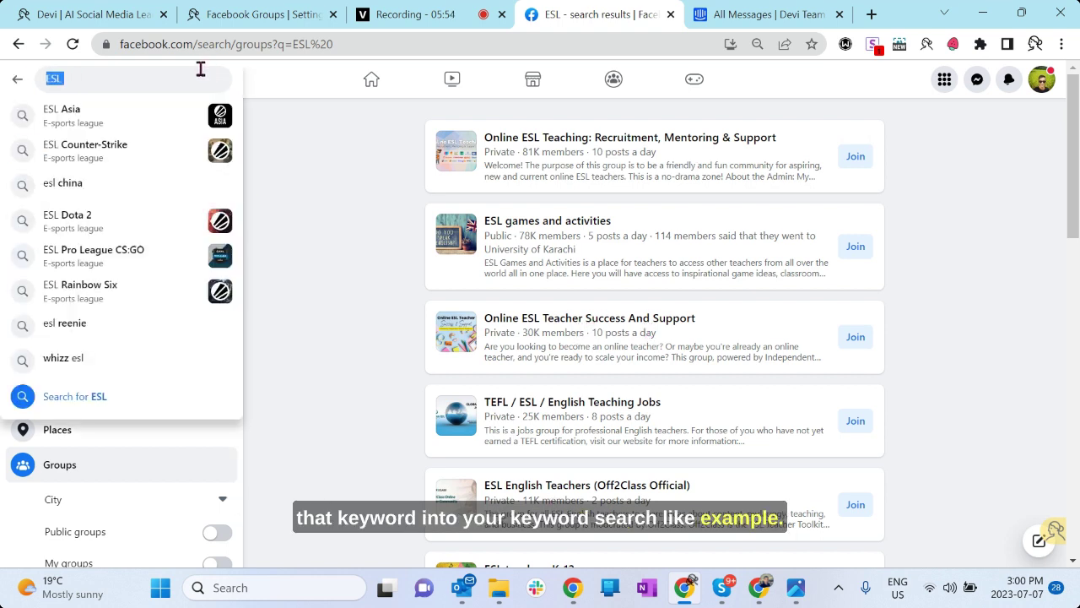
type("mba")
key("Return")
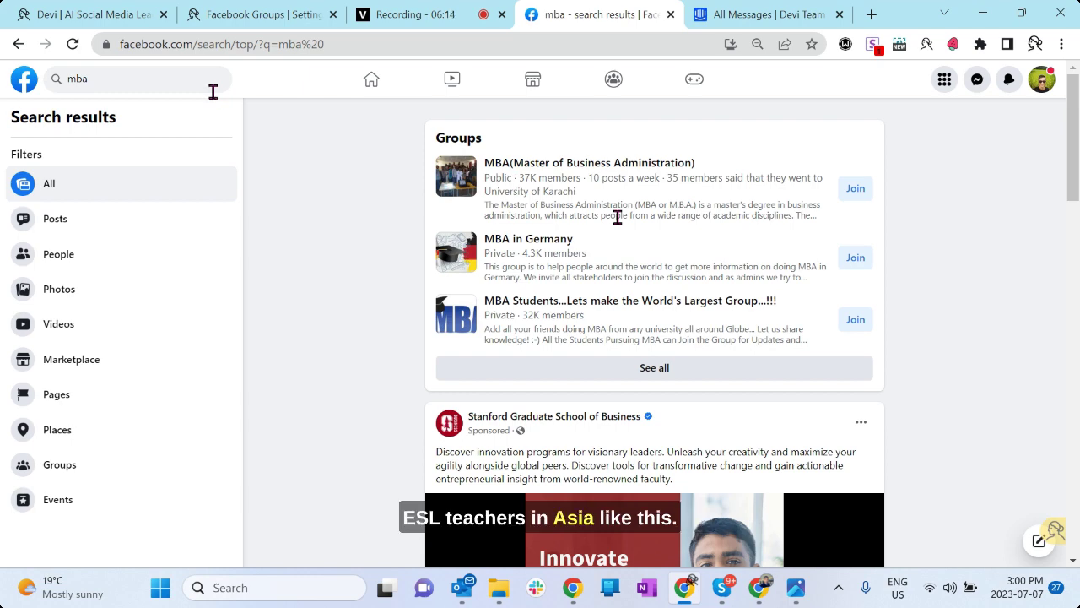
Revisit the hobby-group tips, then search Facebook for 'runners in new york'.
left_click(748, 16)
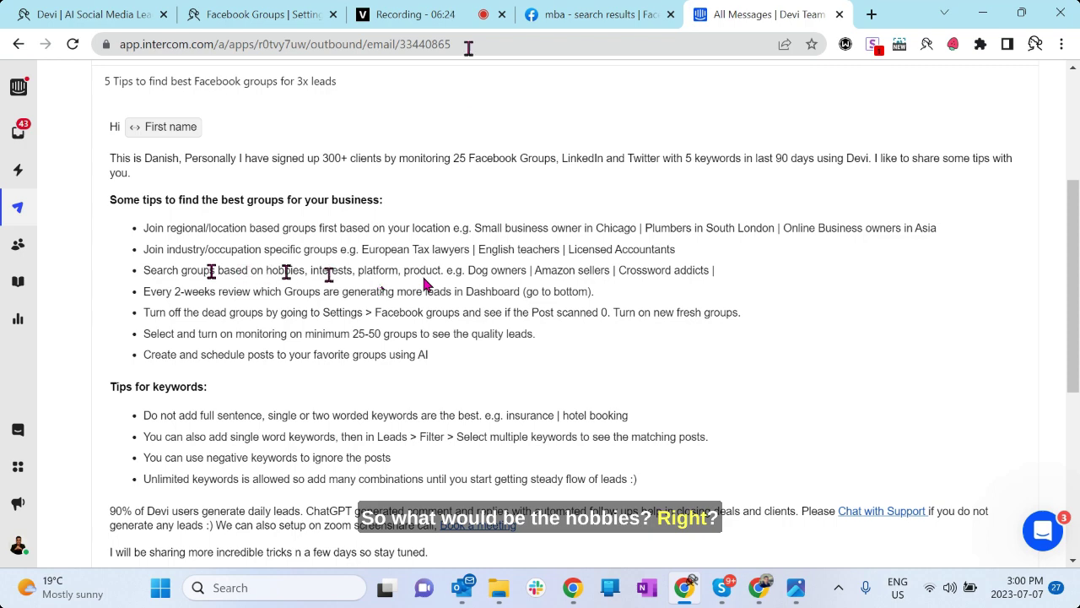
left_click(406, 17)
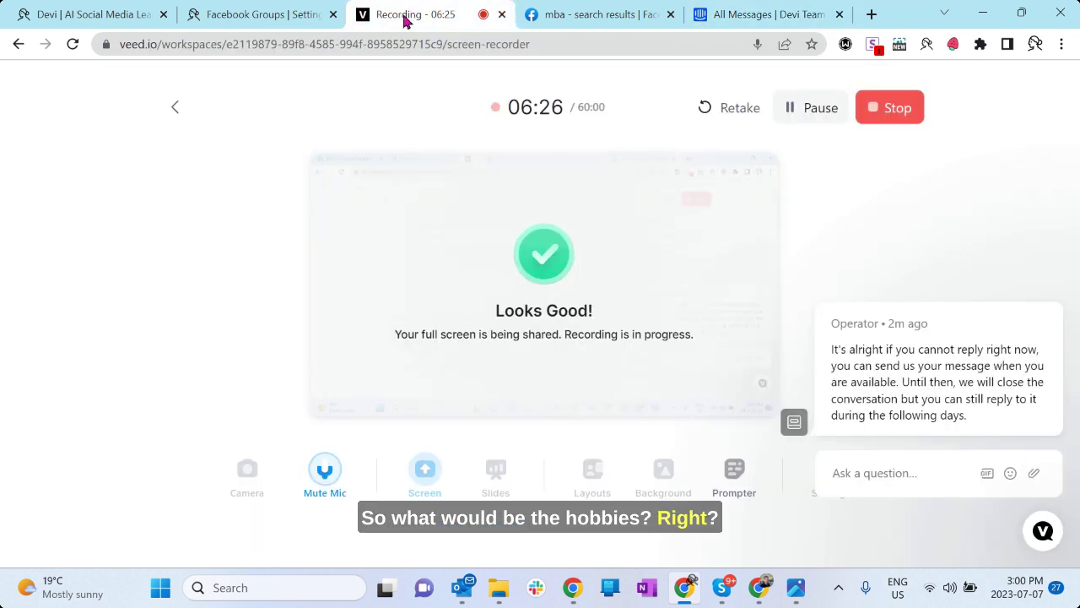
left_click(556, 19)
left_click(122, 79)
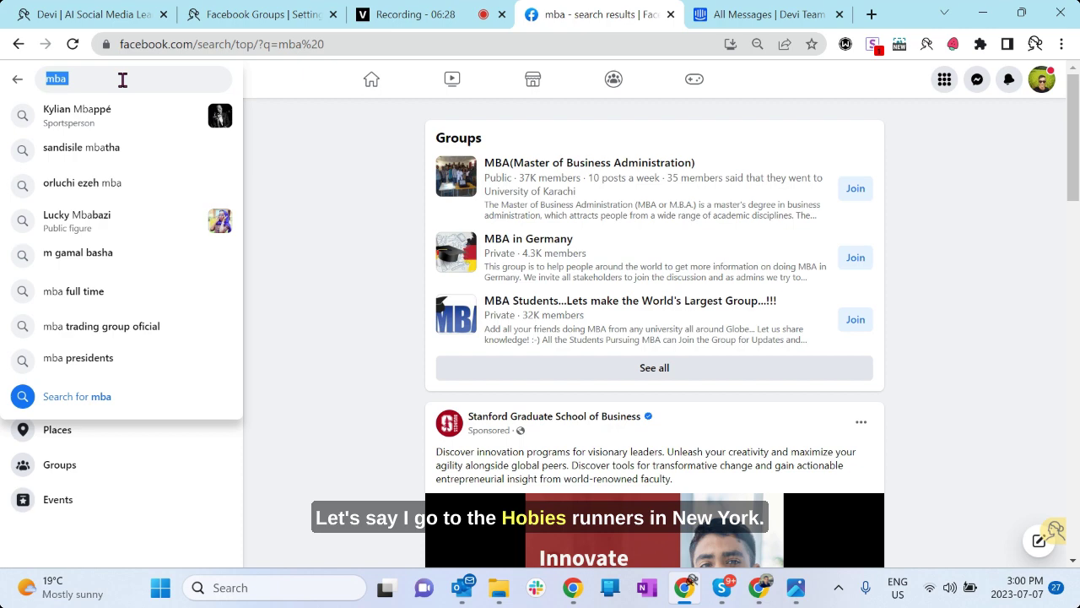
type("runners in ")
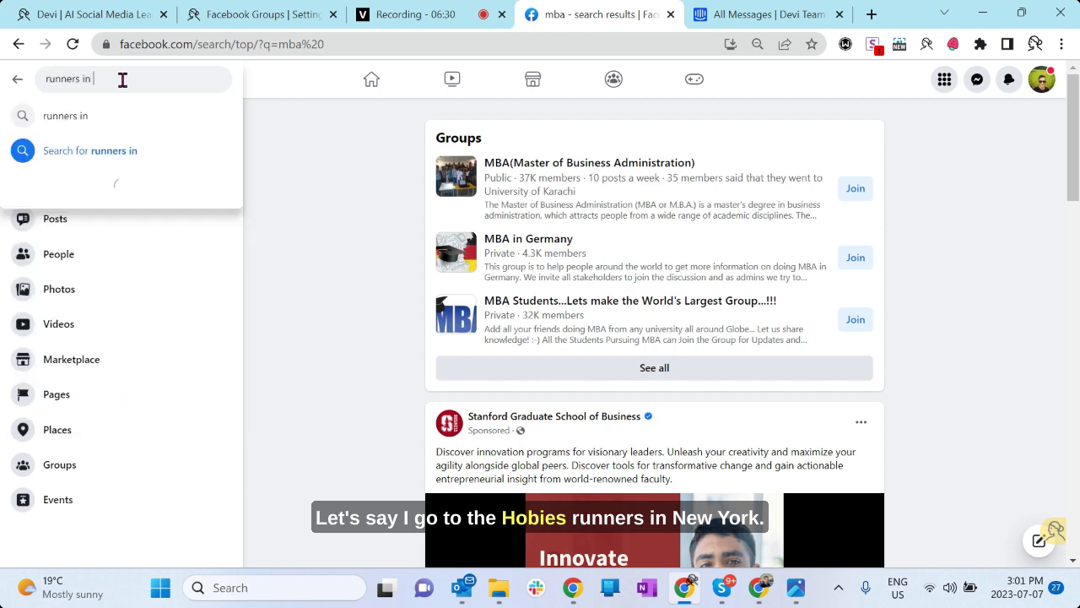
type("new york")
key("Return")
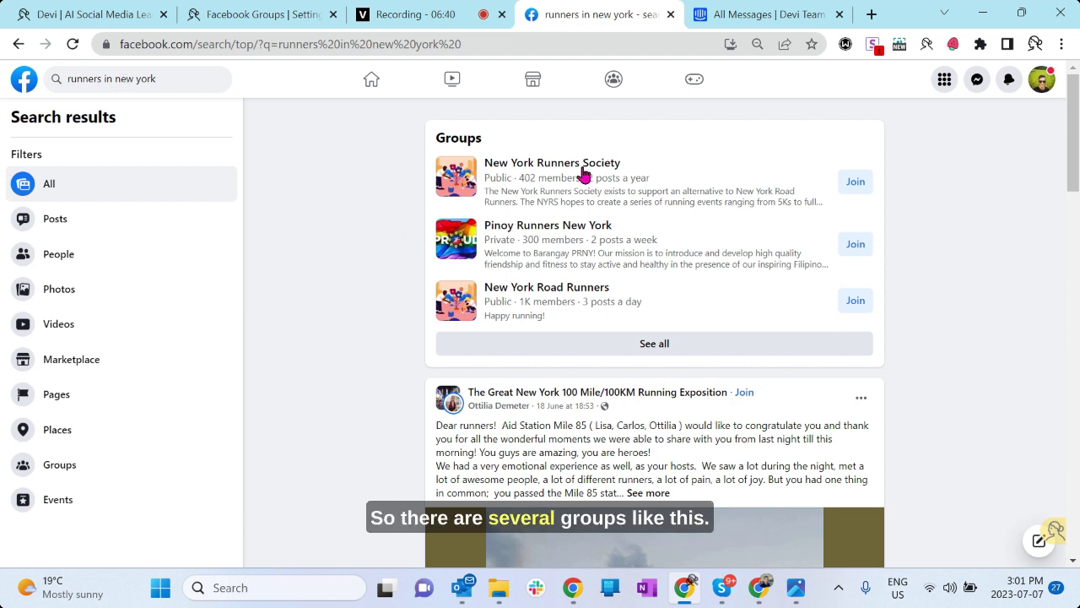
Replace 'runners' with 'movie lovers' in the search and run 'movie lovers in new york'.
triple_click(103, 78)
left_click(54, 78)
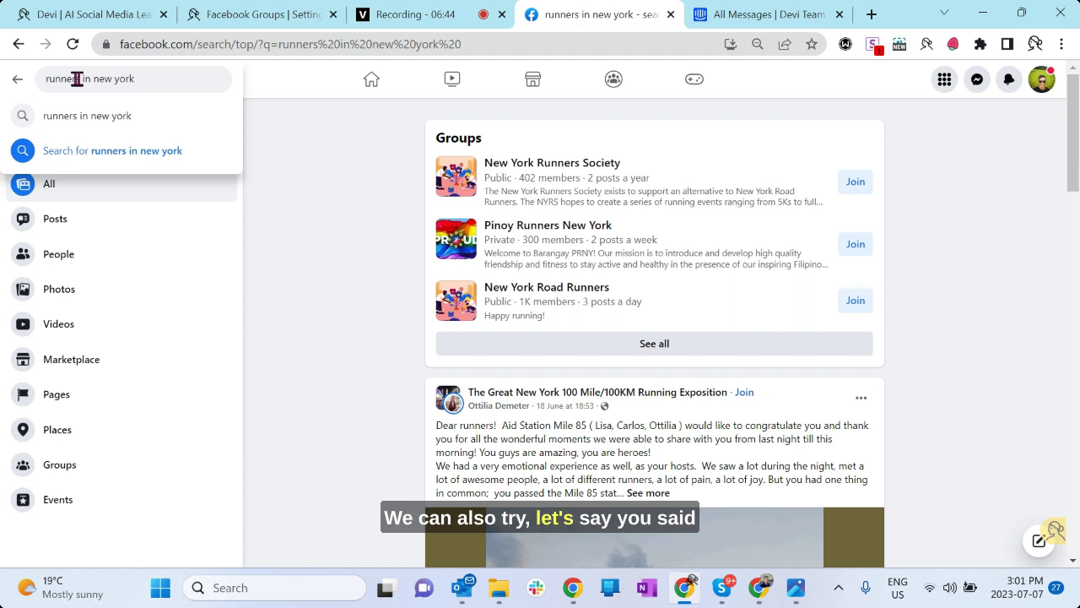
left_click_drag(81, 79, 44, 78)
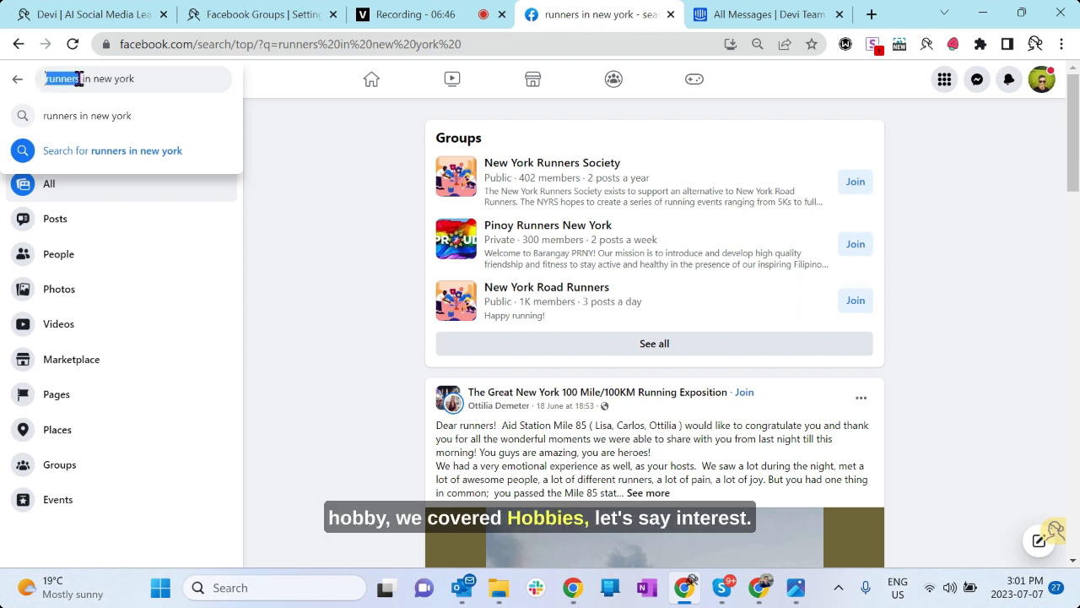
key("BackSpace")
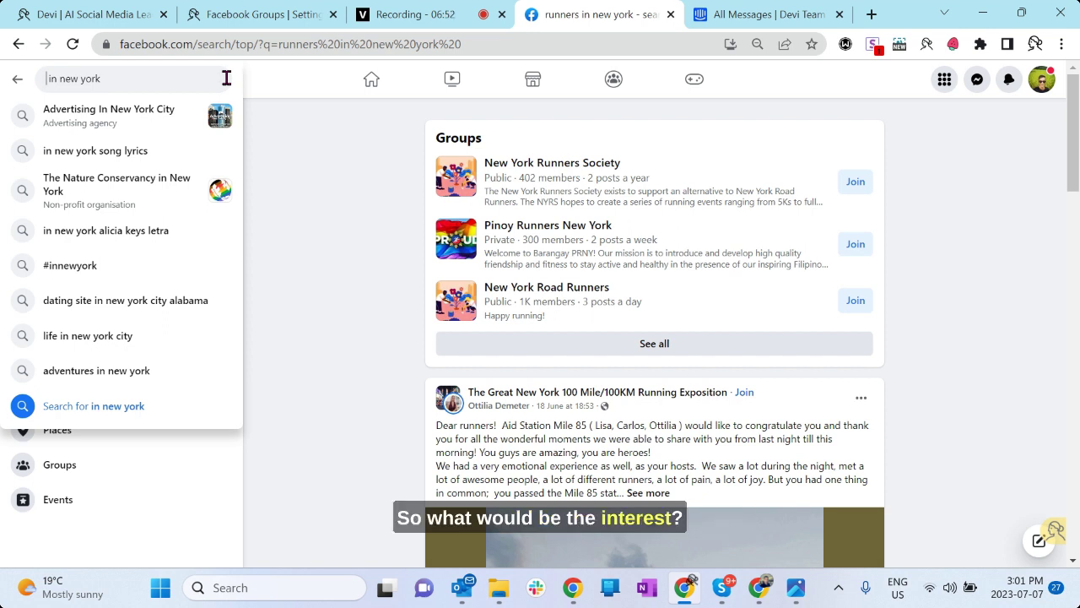
type("movie l ")
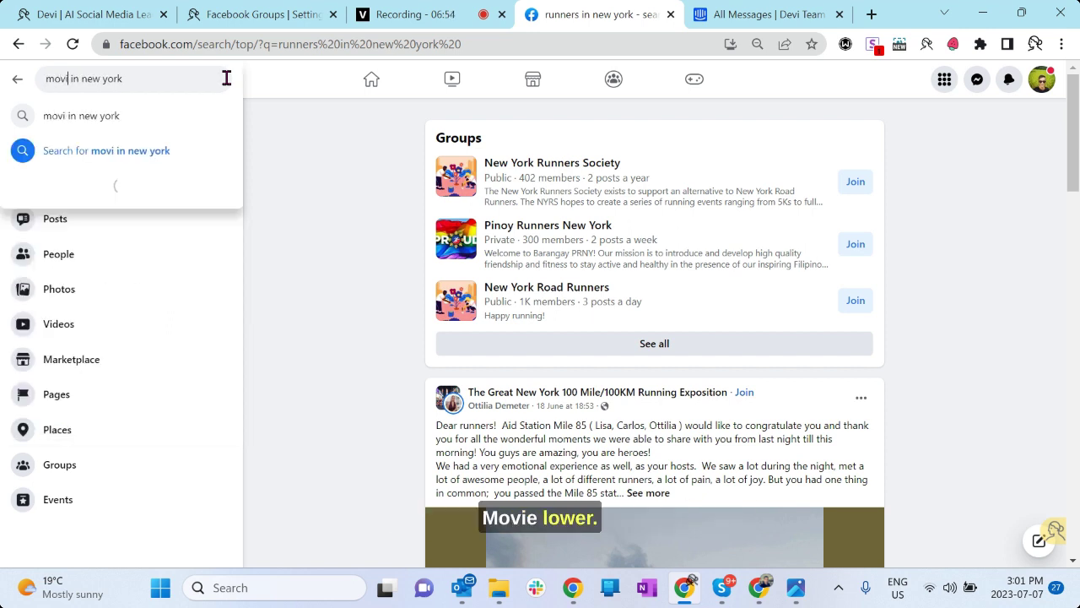
type("overs")
key("Return")
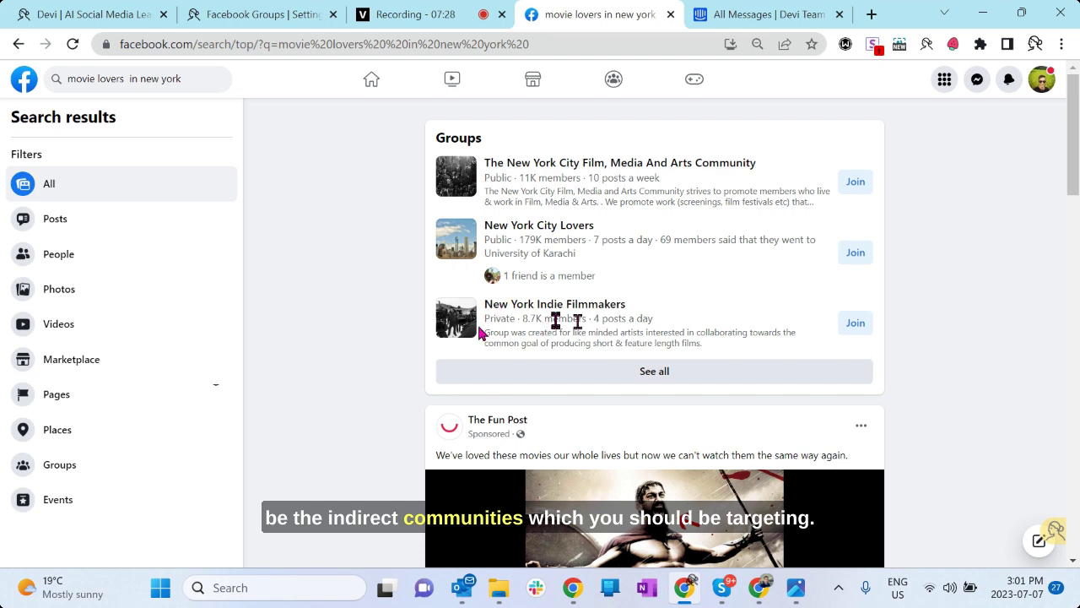
left_click(760, 14)
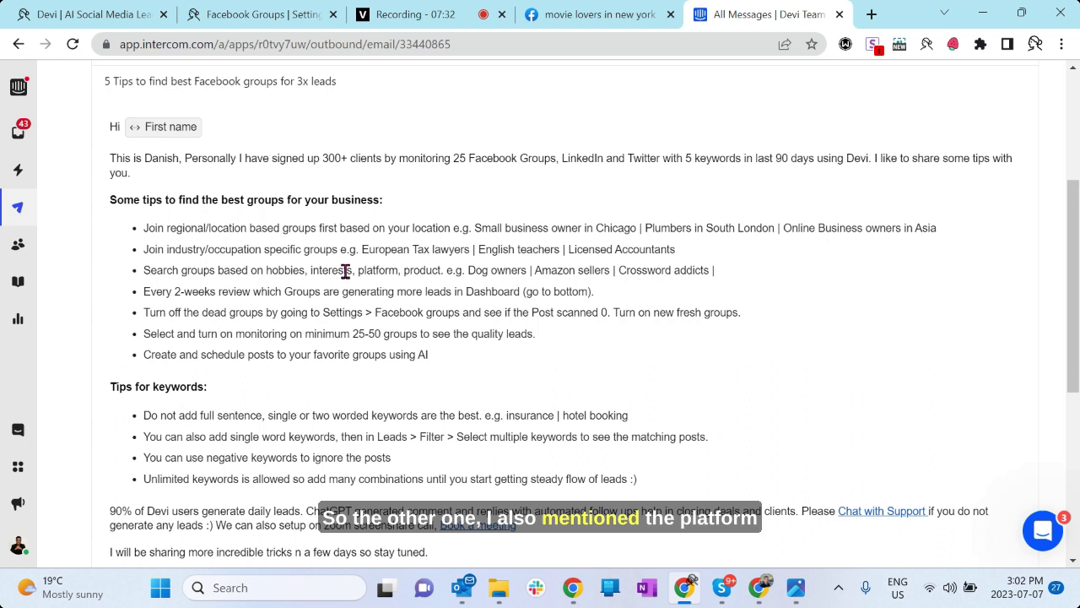
left_click_drag(358, 270, 439, 270)
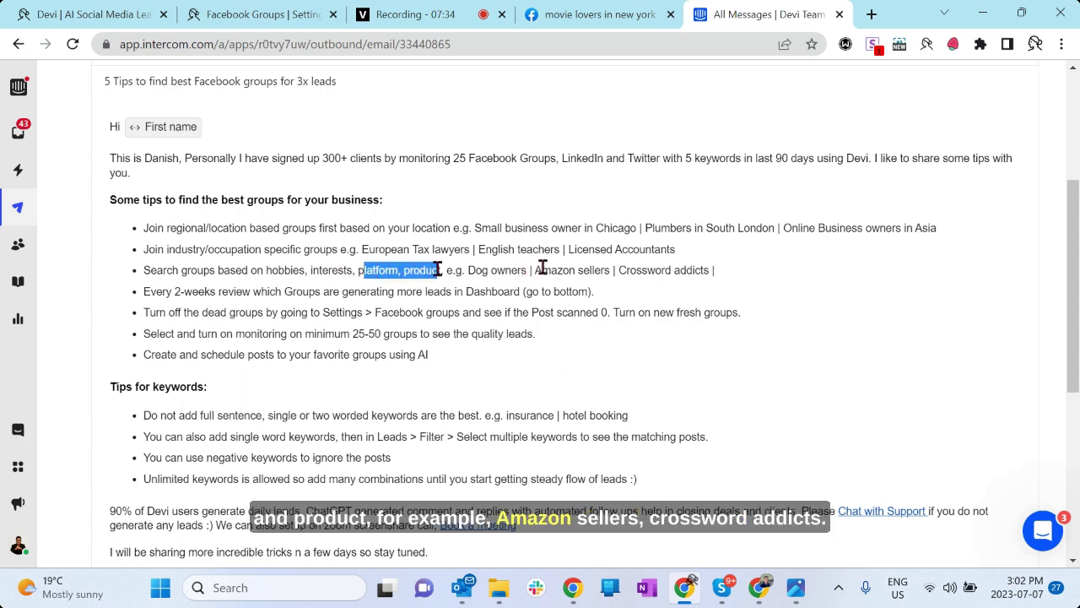
left_click_drag(535, 270, 633, 270)
left_click(657, 268)
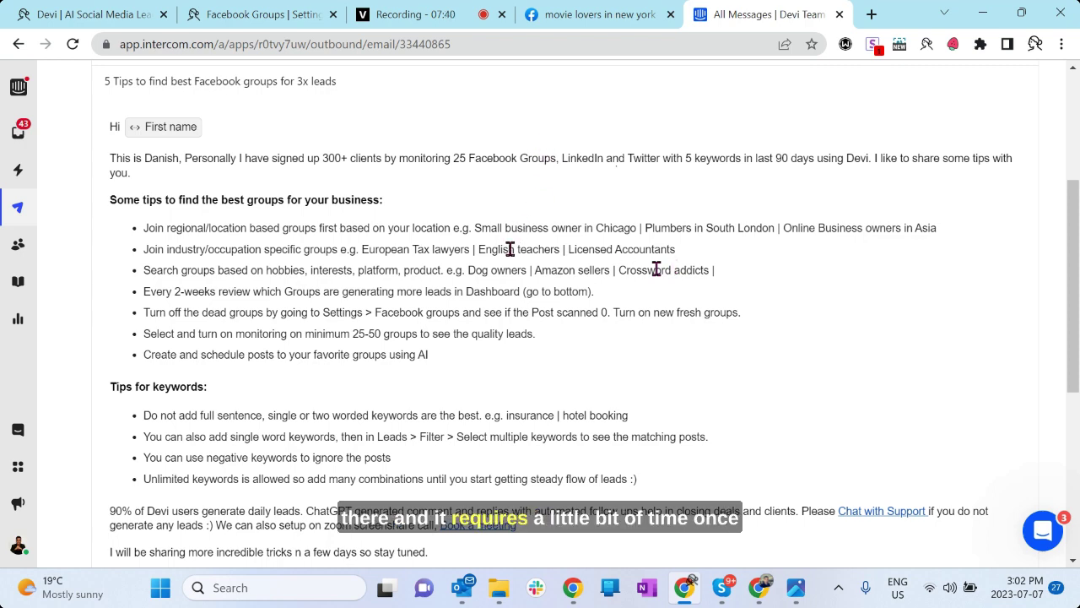
left_click(422, 23)
Look over Devi's Facebook leads under Leads & Outreach, then go back to the movie lovers results.
left_click(570, 22)
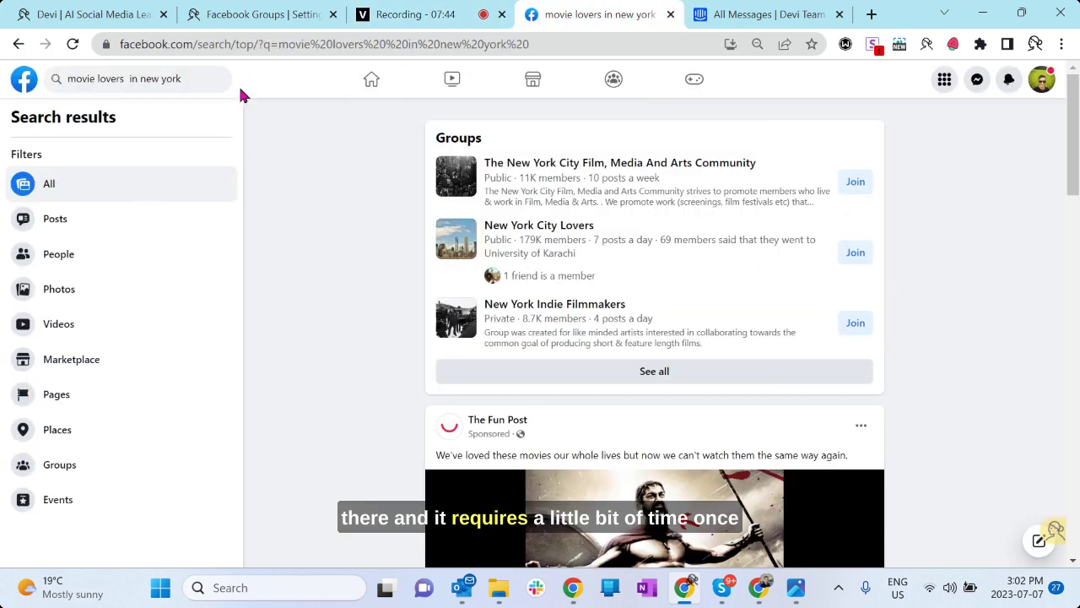
left_click(243, 23)
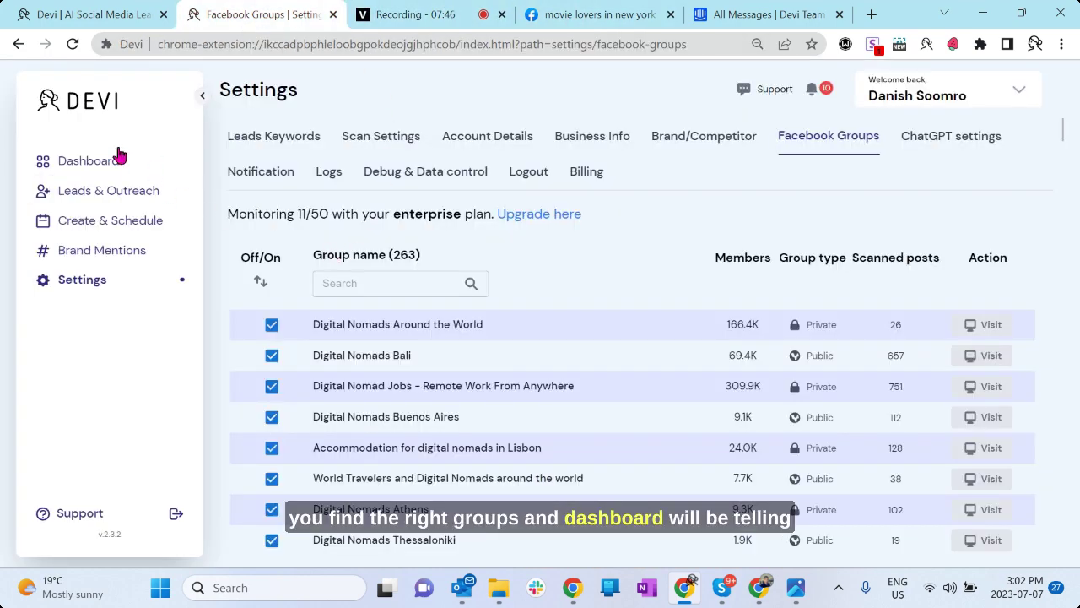
left_click(108, 192)
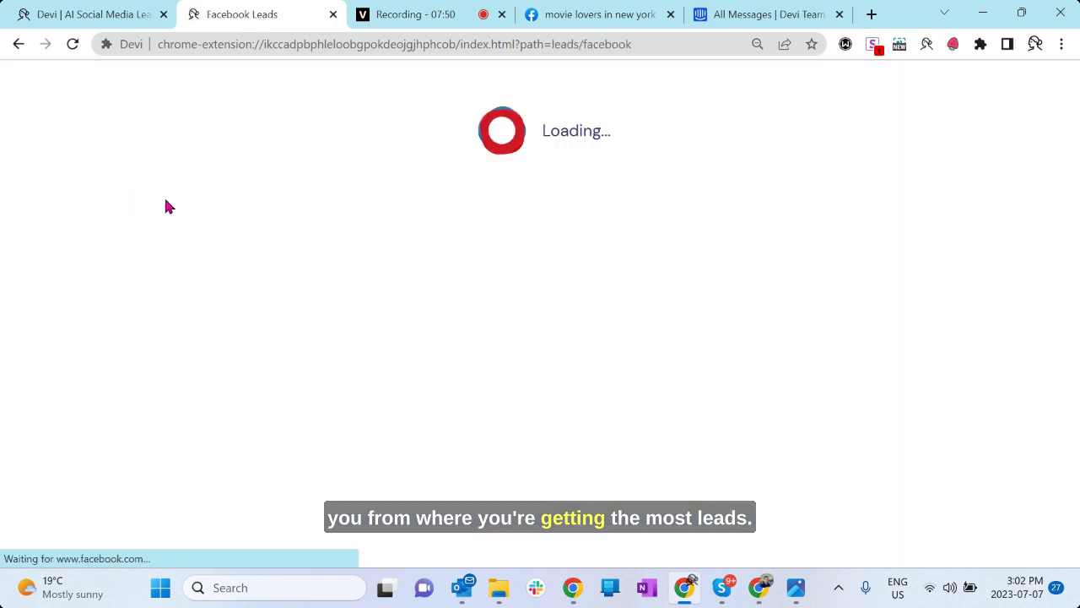
scroll(578, 288, "down", 2)
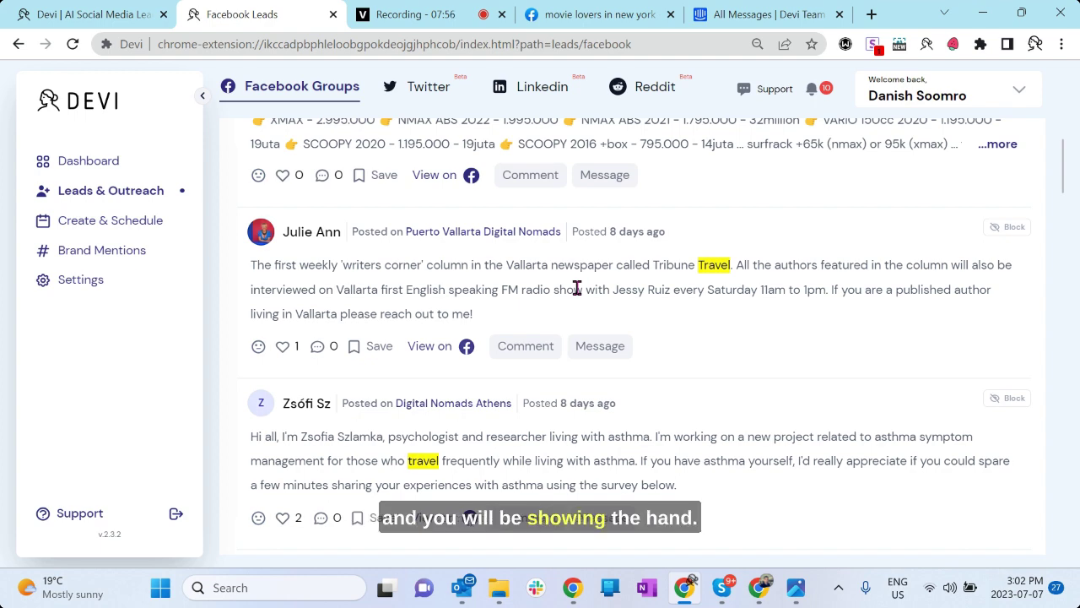
left_click(599, 14)
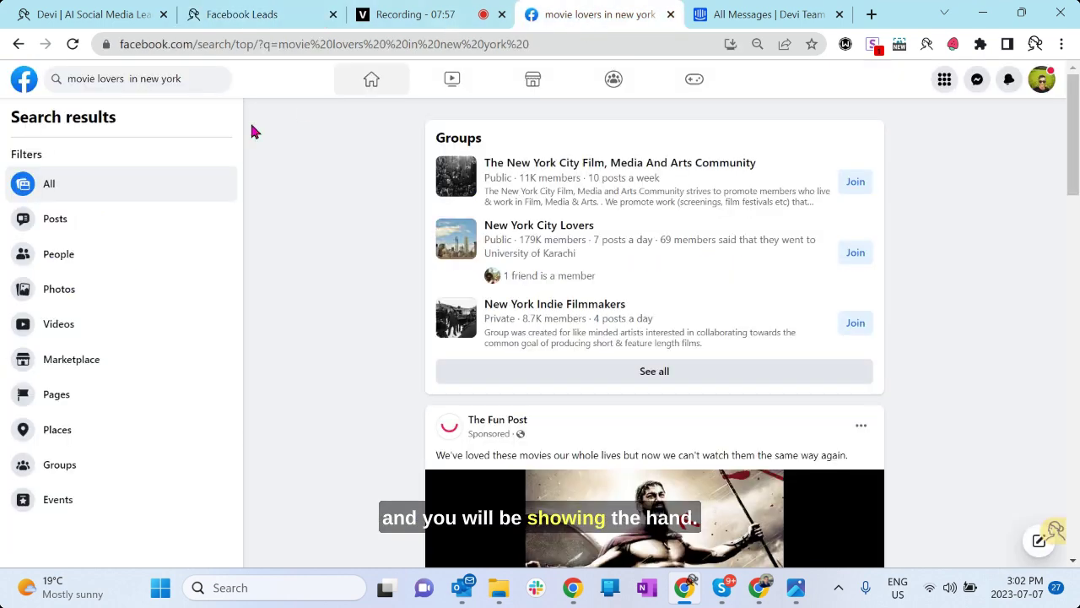
Open the Digital Nomads Around The World group from the home feed and scroll through its posts.
left_click(26, 88)
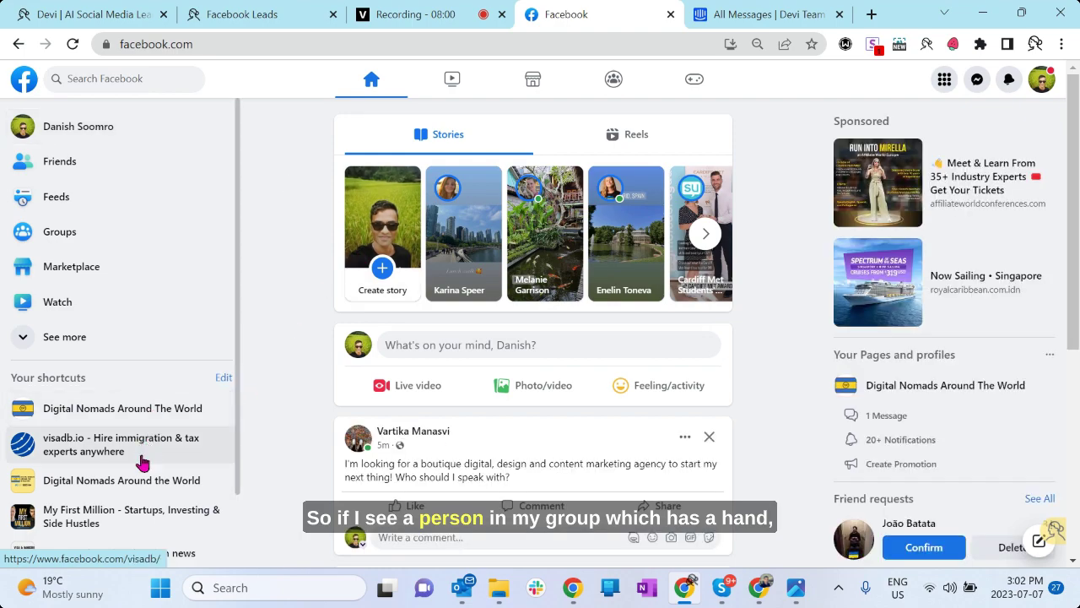
left_click(132, 480)
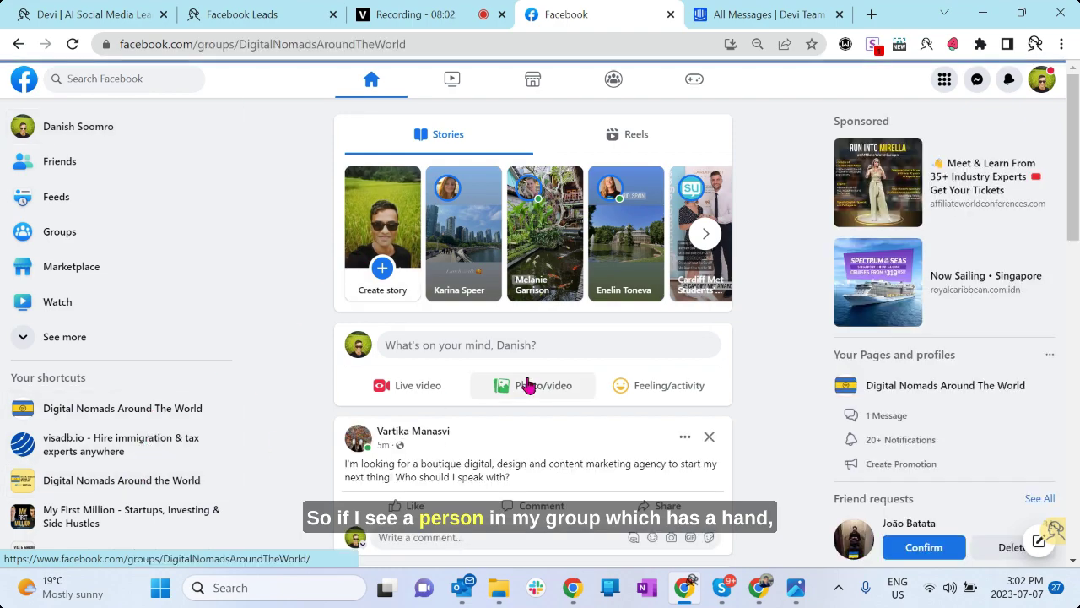
scroll(507, 371, "down", 10)
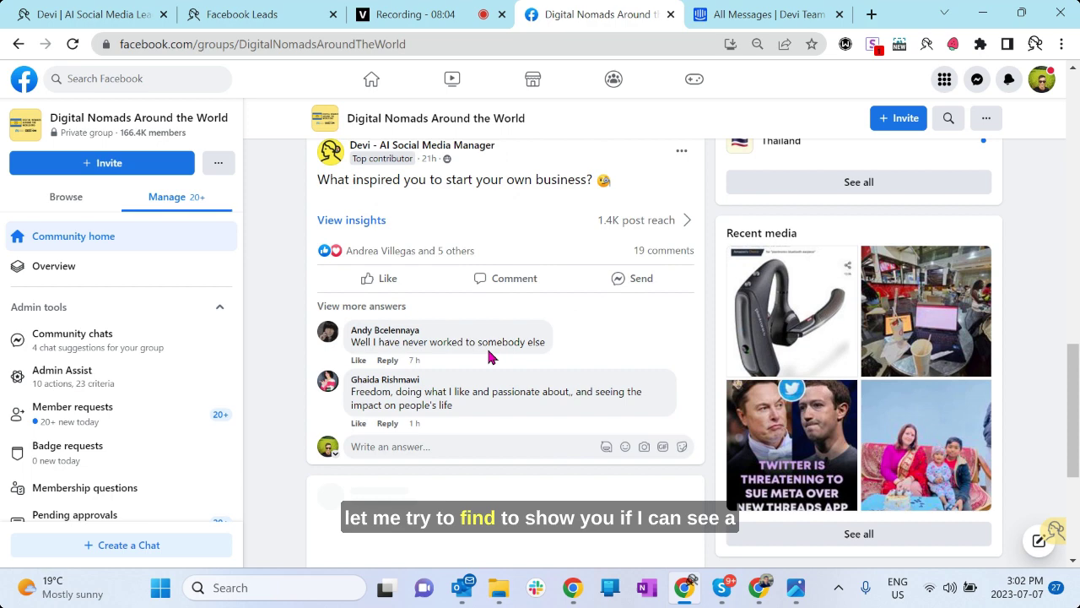
scroll(491, 357, "down", 3)
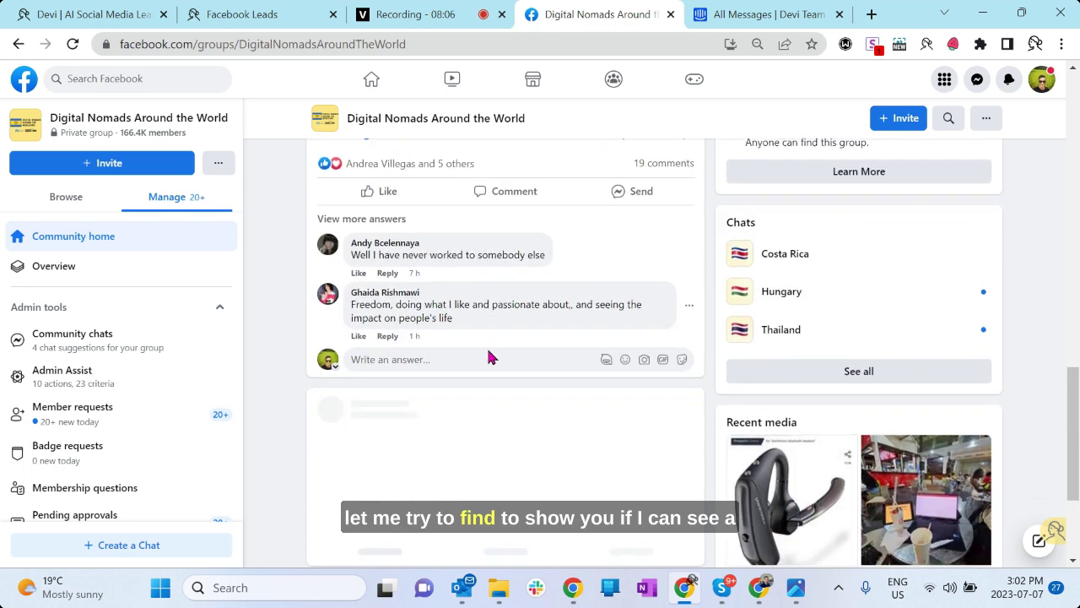
scroll(489, 357, "down", 5)
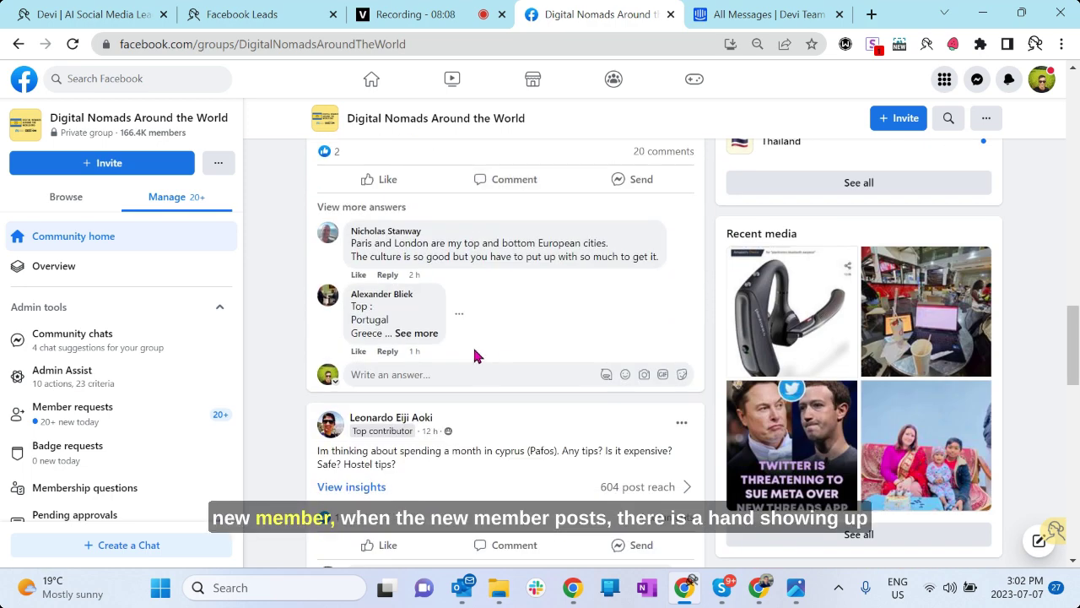
scroll(449, 303, "down", 2)
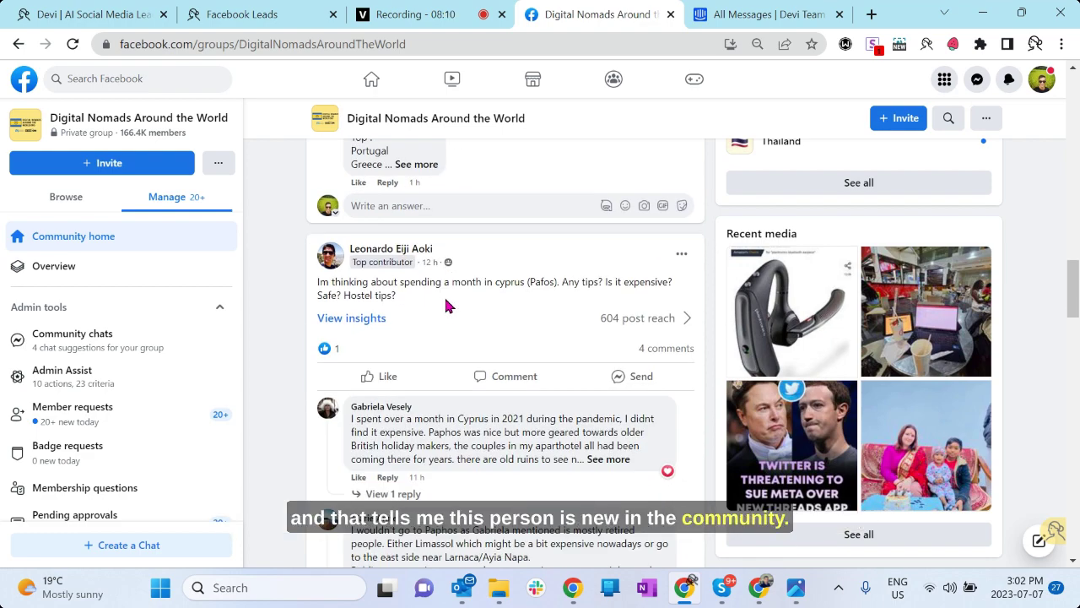
scroll(448, 306, "down", 5)
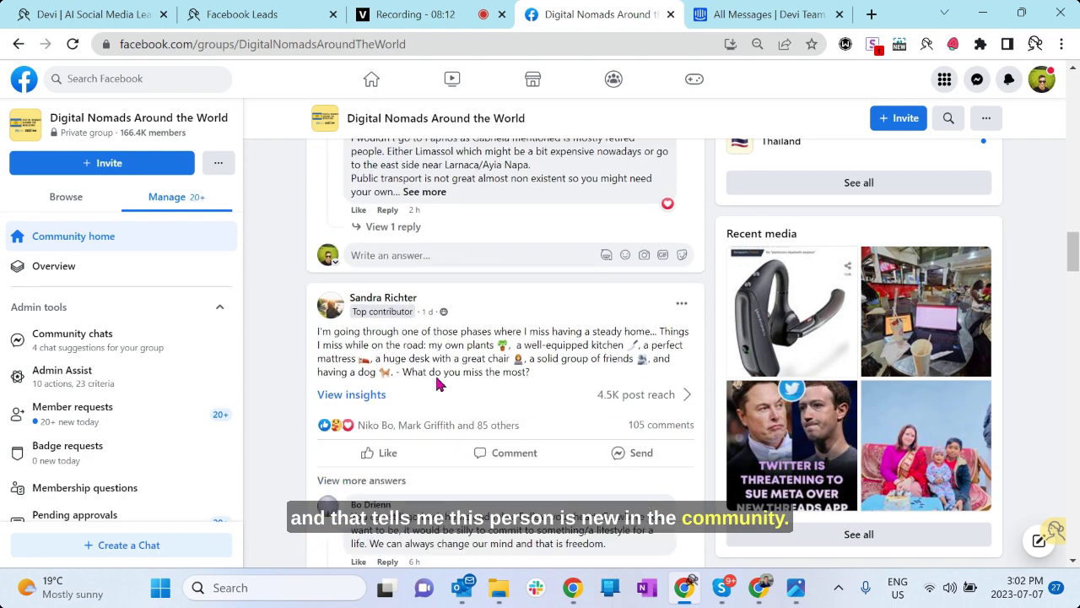
scroll(437, 384, "down", 6)
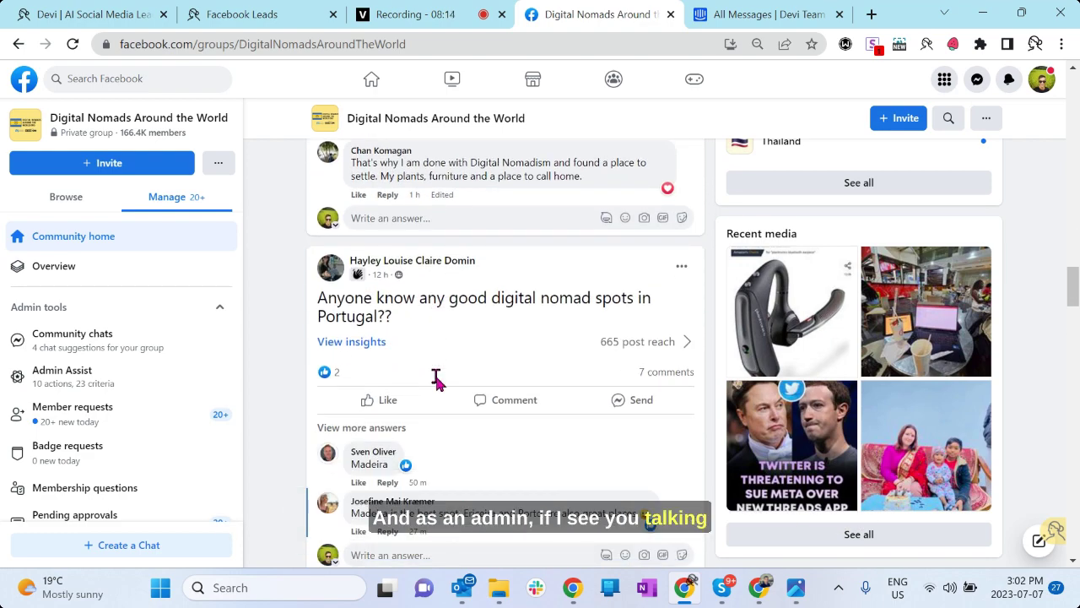
scroll(437, 380, "down", 2)
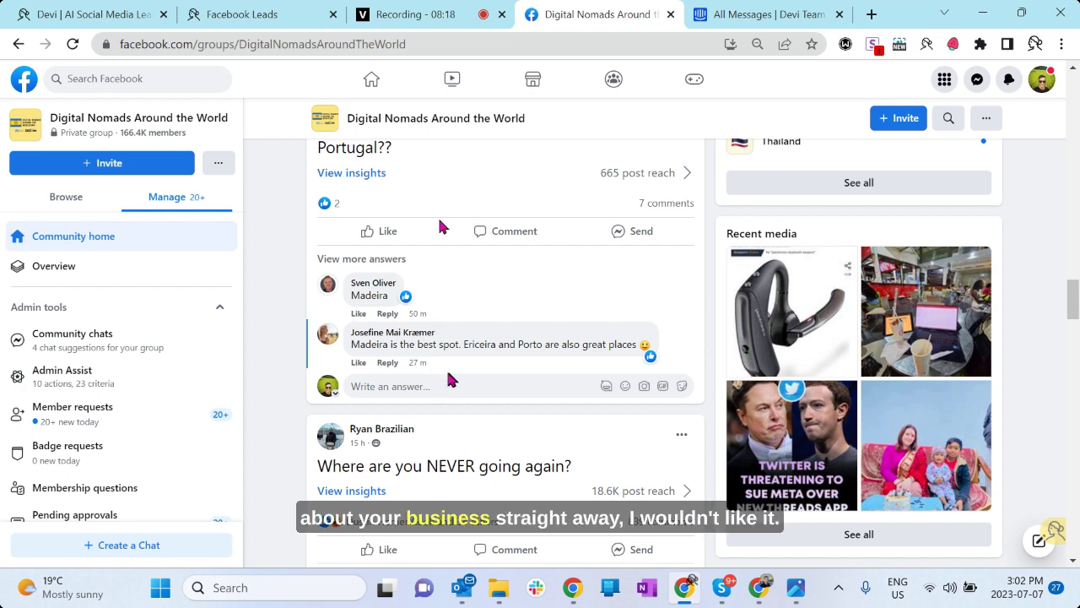
In Devi's leads list, preview the comment composer for a lead's post, then close it.
left_click(270, 19)
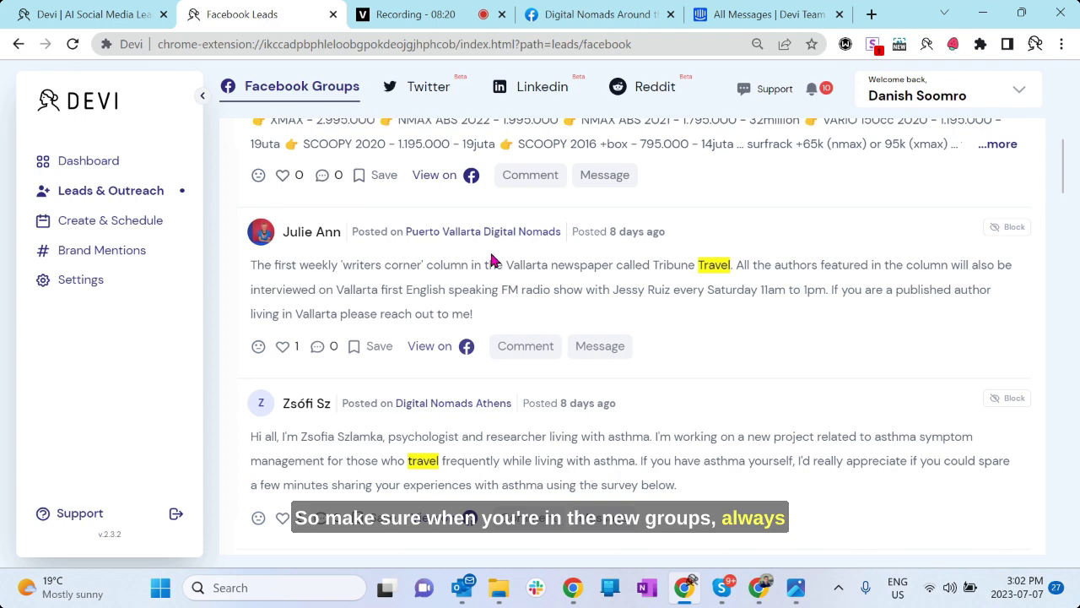
left_click(527, 345)
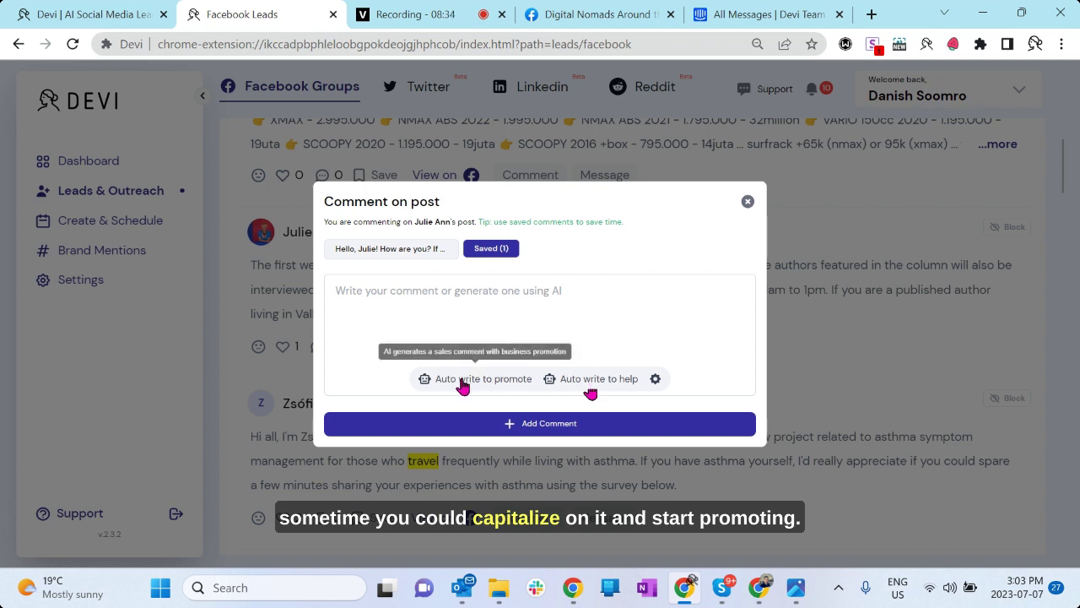
left_click(747, 202)
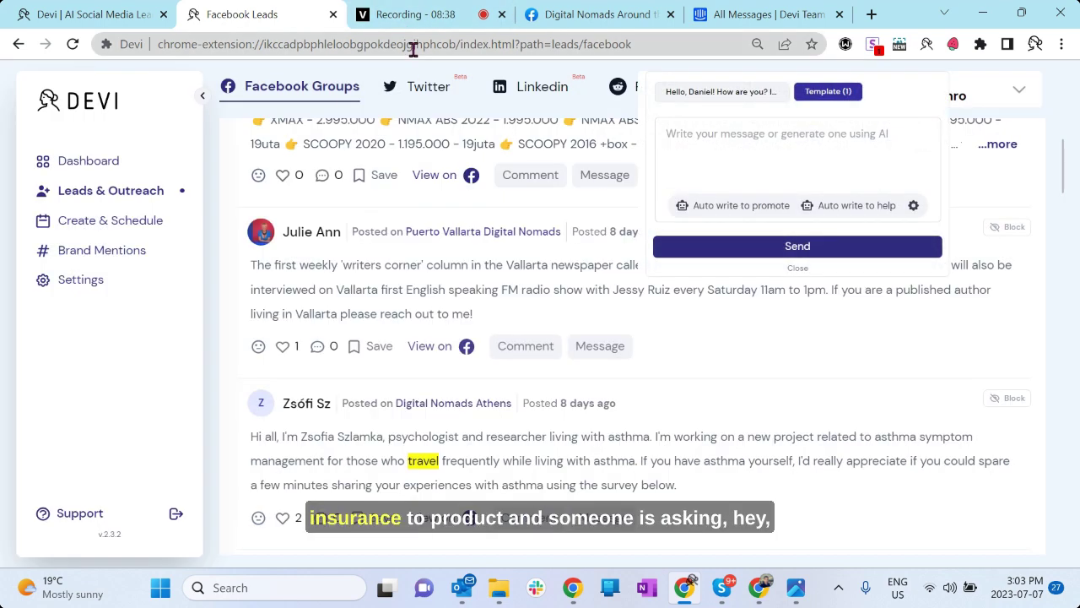
Glance at the Digital Nomads group, then open a lead's Message composer in Devi.
left_click(557, 19)
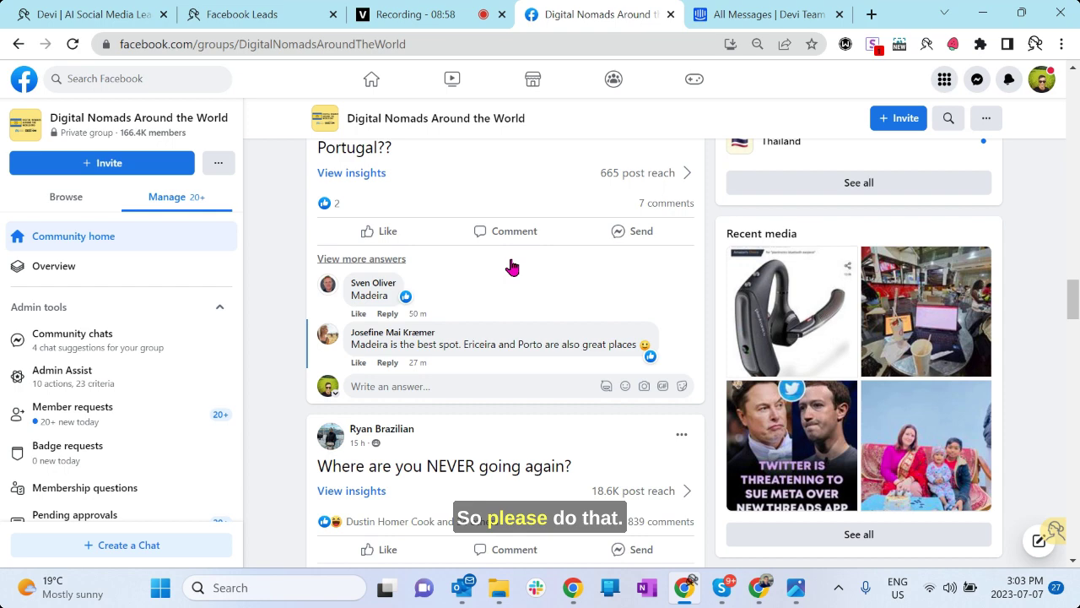
left_click(424, 15)
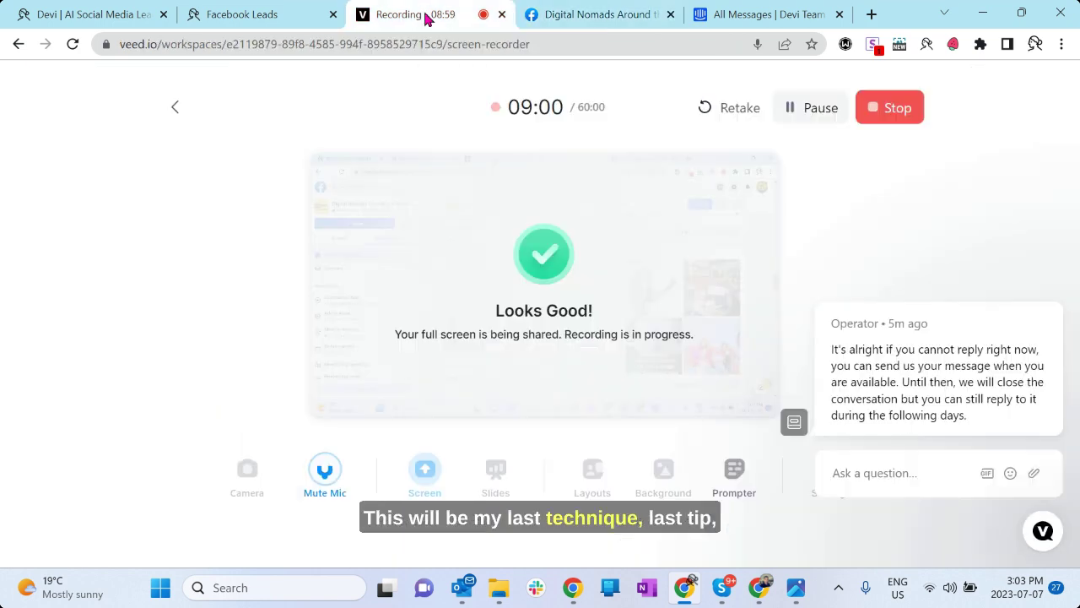
left_click(237, 16)
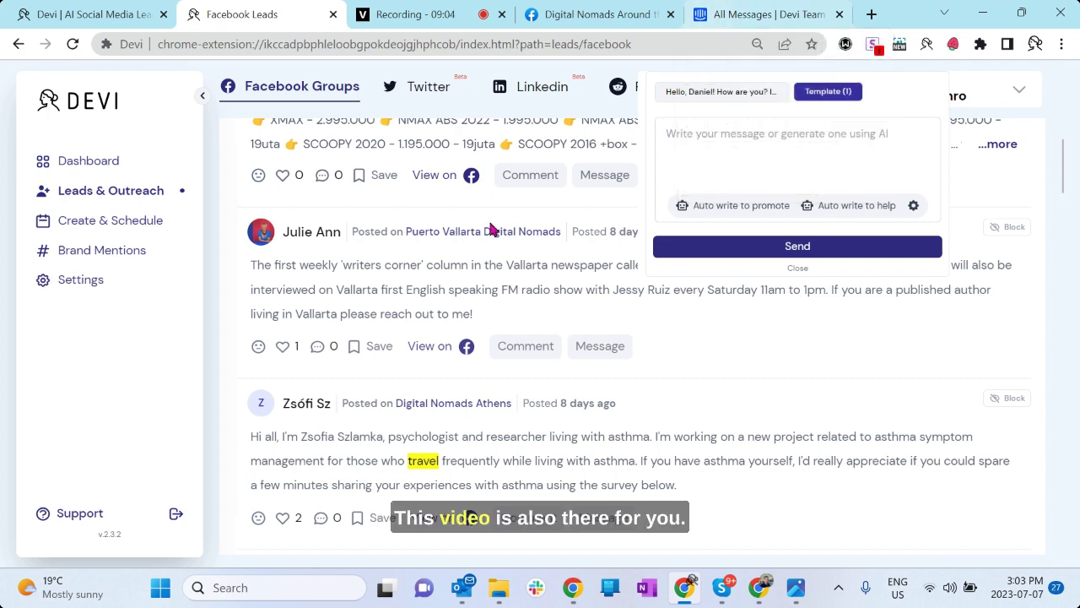
left_click(755, 345)
scroll(582, 352, "up", 2)
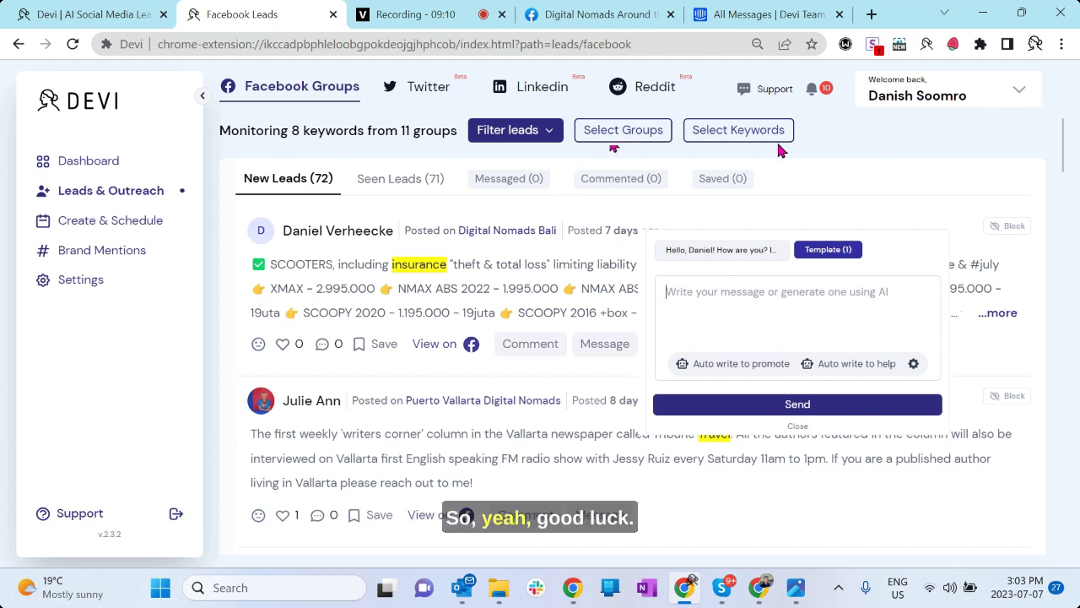
Close the message composer and switch the Leads & Outreach view to Twitter leads.
left_click(808, 150)
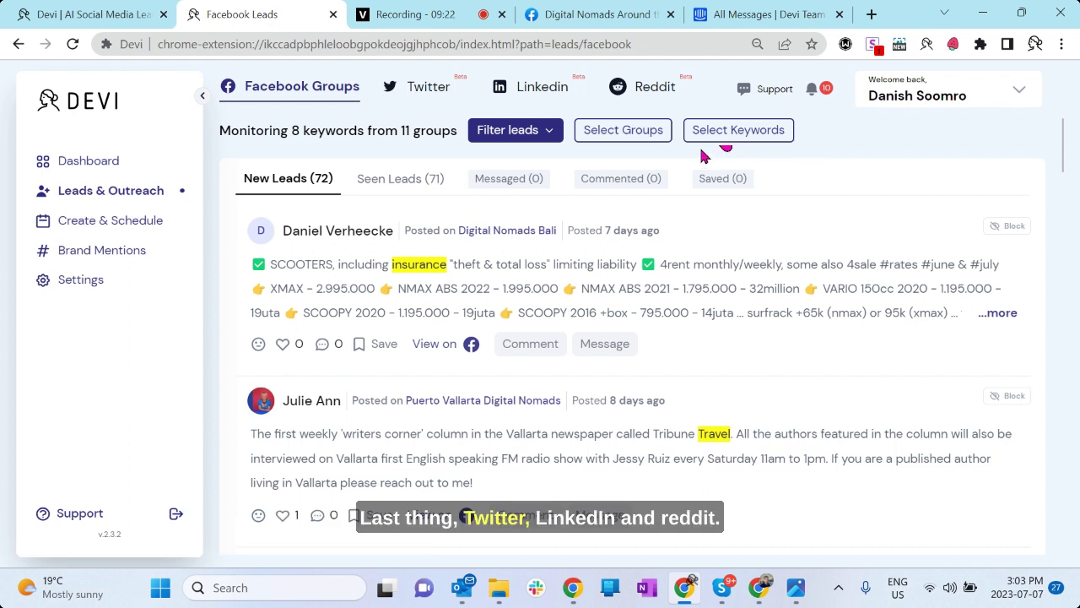
left_click(430, 101)
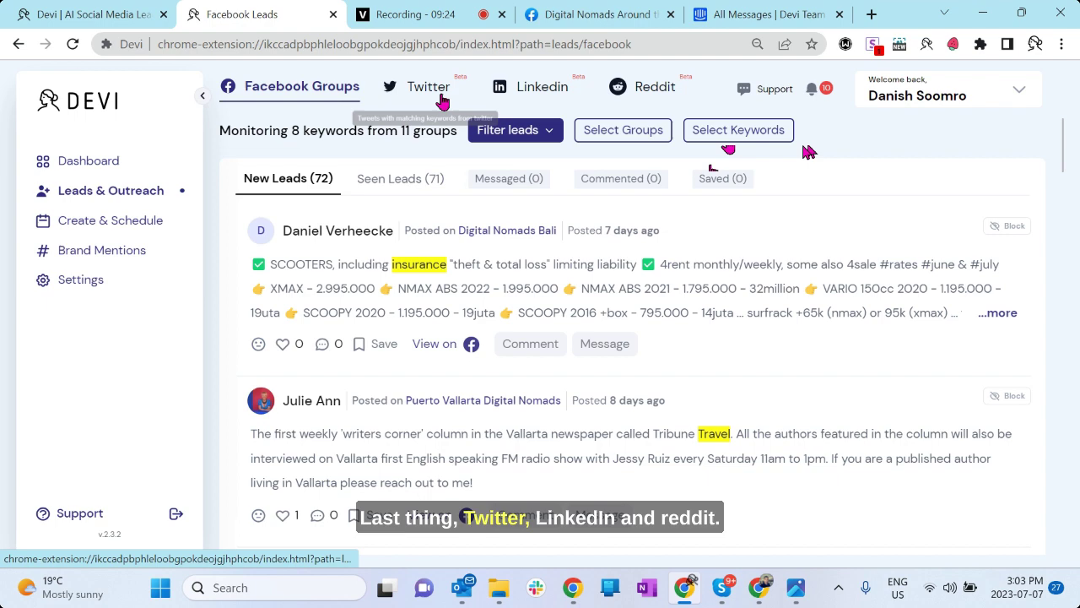